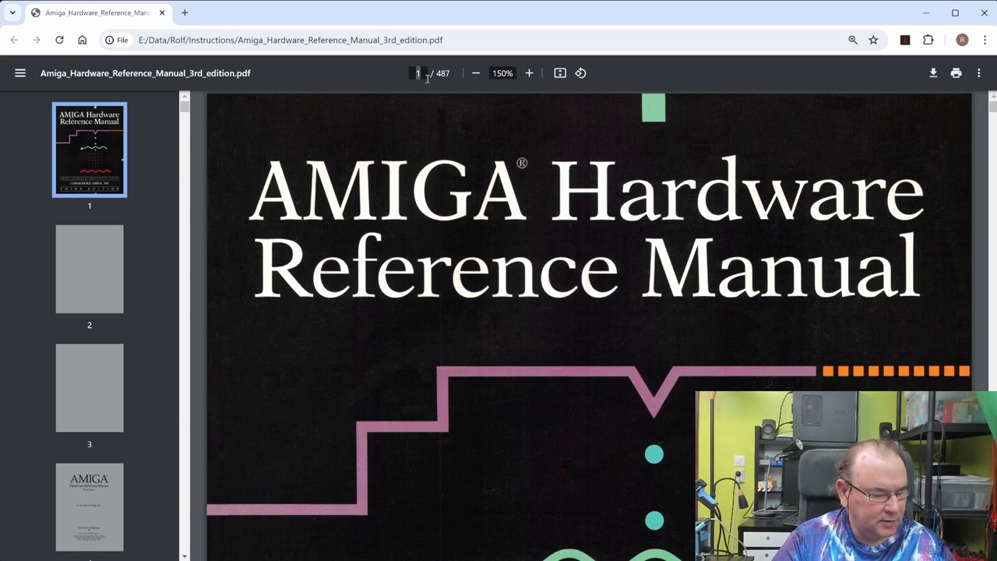
type("4")
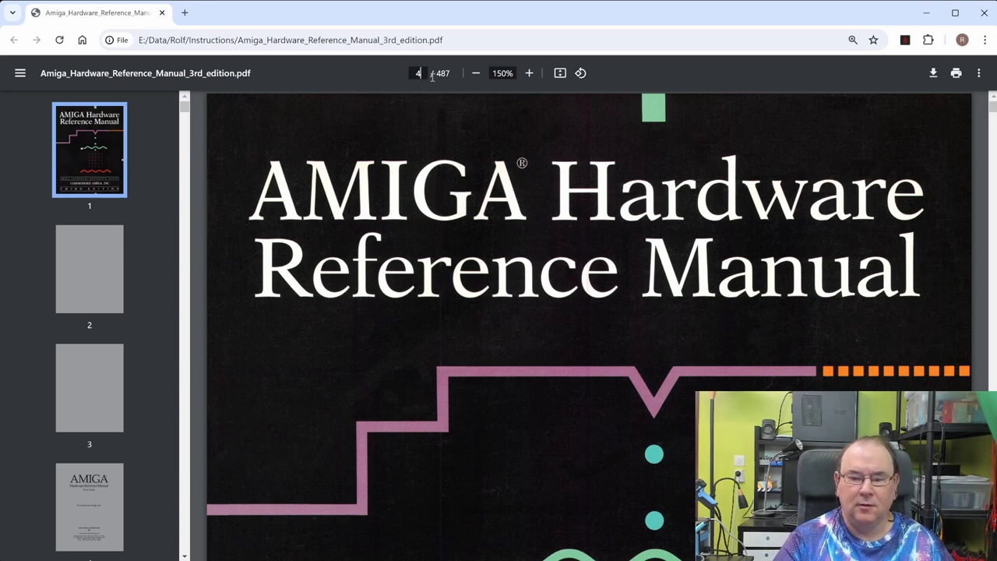
Jump to page 4, the Hardware Reference Manual's Third Edition title page.
key("Return")
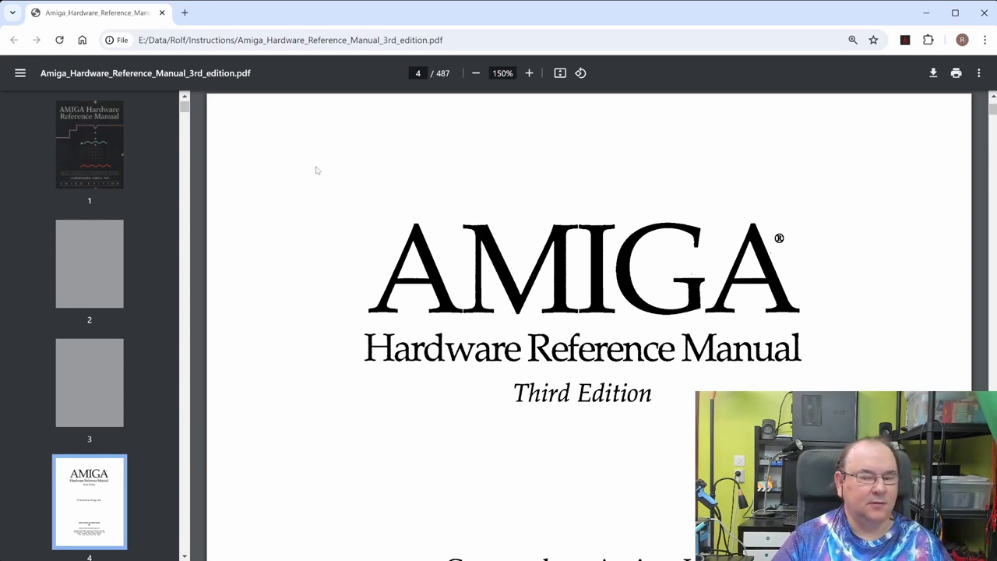
Jump to the Contents on page 6 of the hardware manual.
left_click(420, 74)
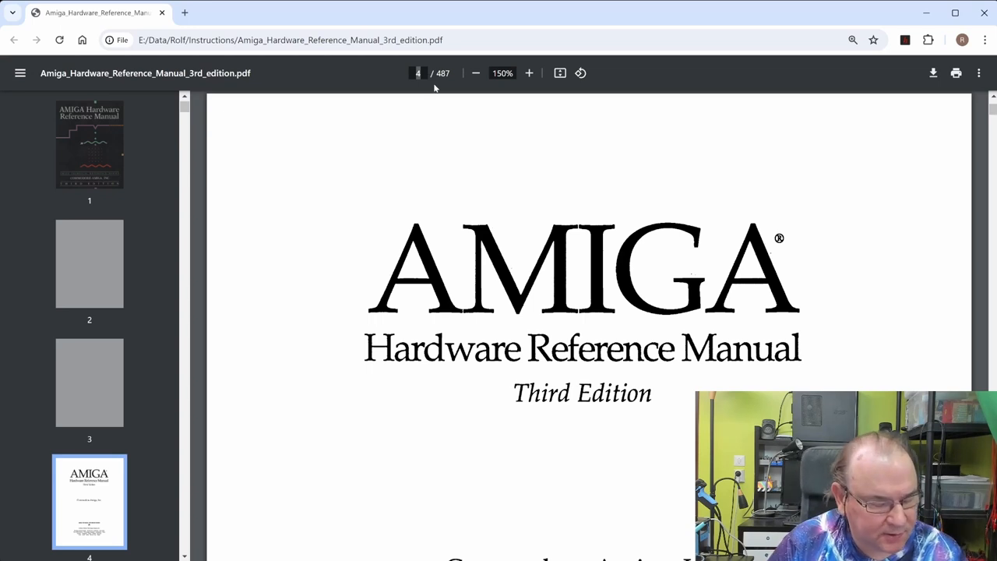
type("6")
key("Return")
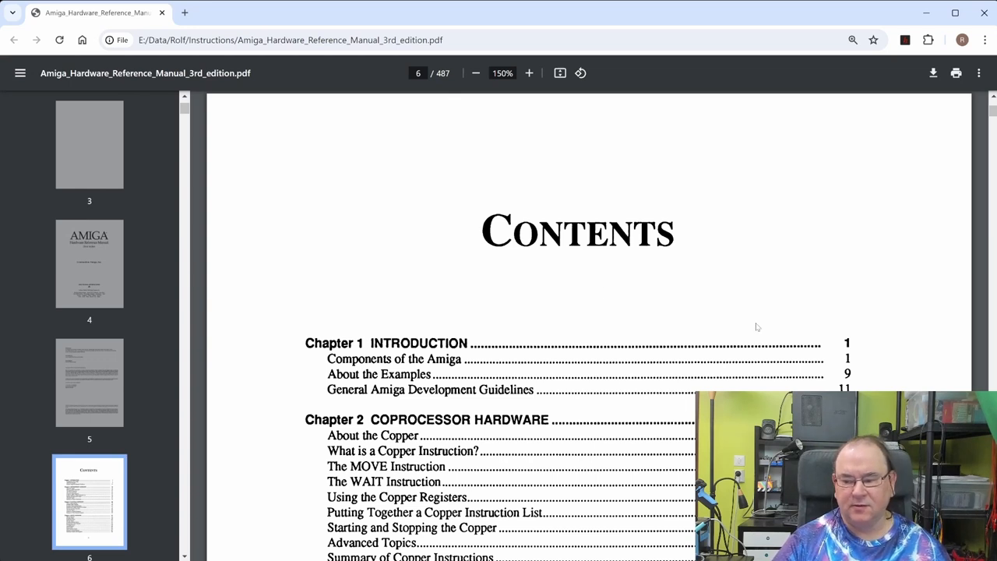
scroll(756, 327, "down", 2)
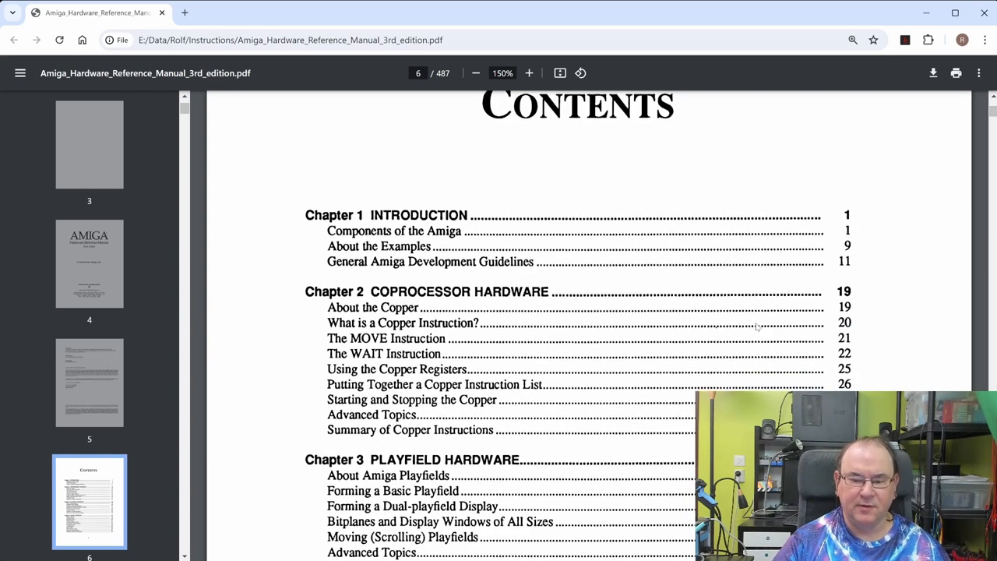
scroll(756, 327, "down", 2)
scroll(755, 327, "up", 2)
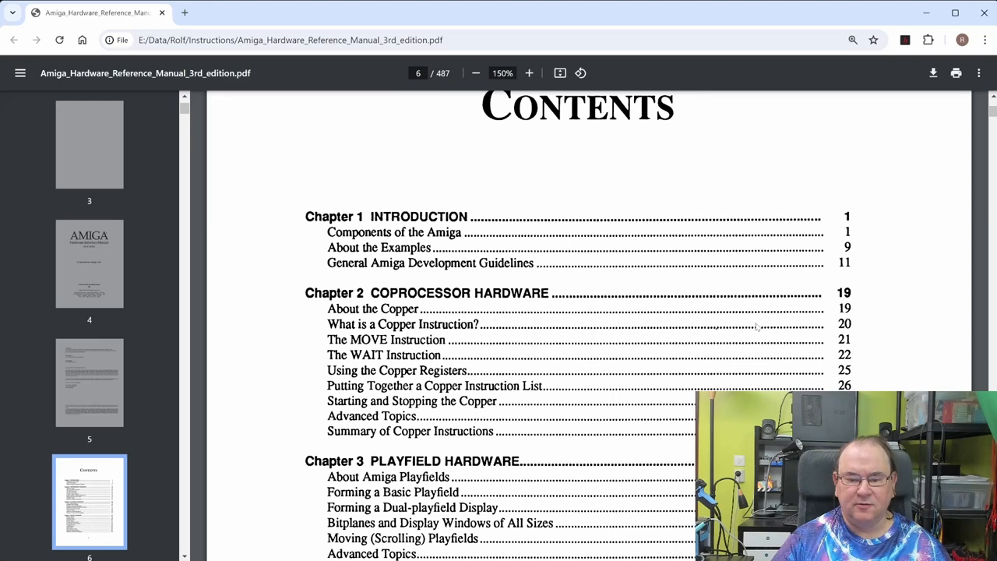
scroll(756, 327, "down", 2)
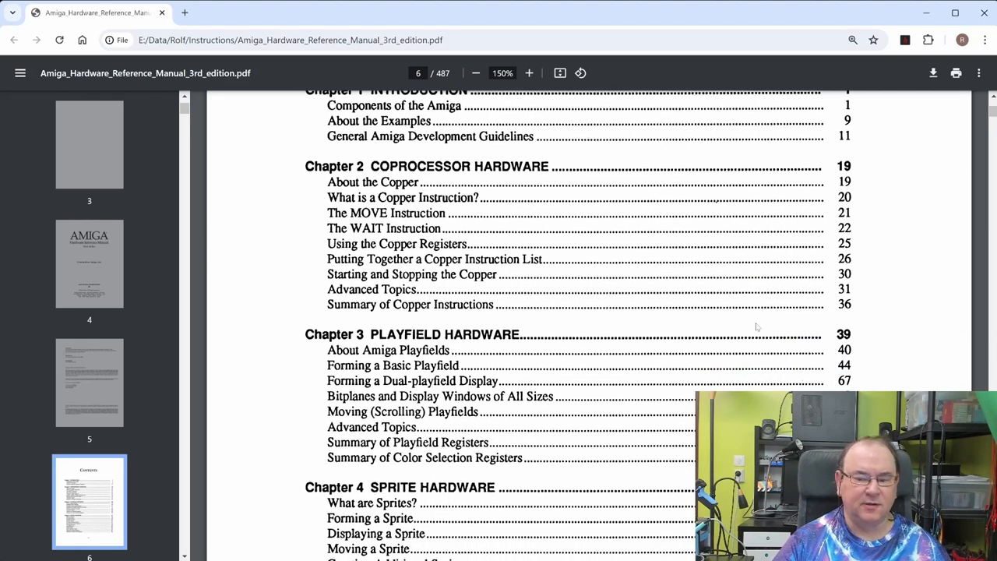
scroll(755, 327, "down", 2)
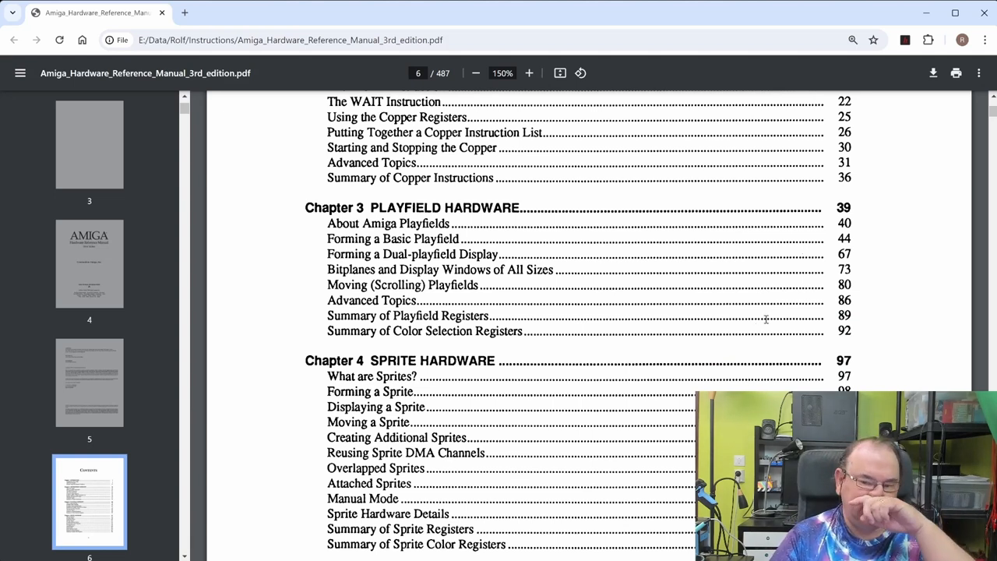
scroll(766, 319, "down", 2)
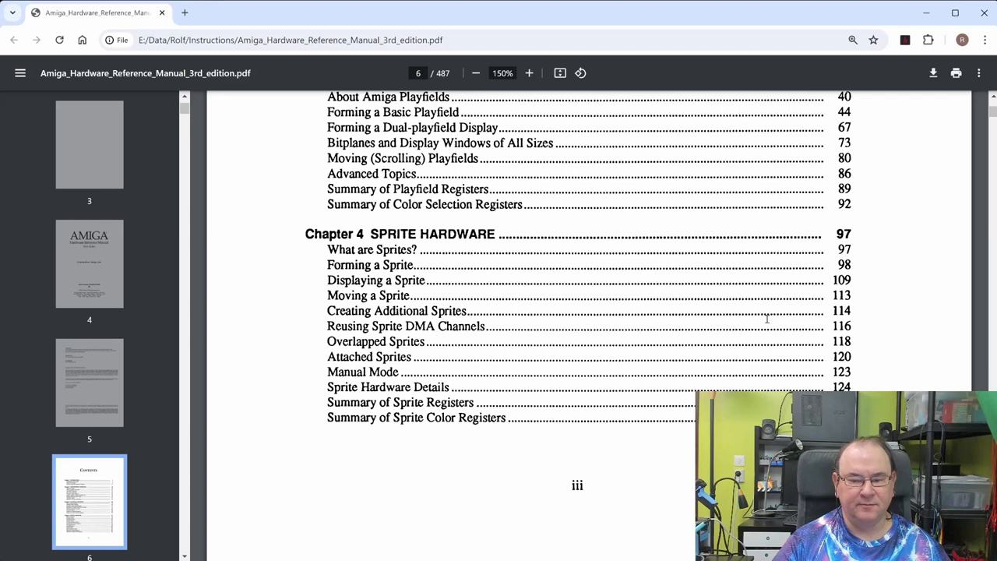
scroll(767, 319, "down", 2)
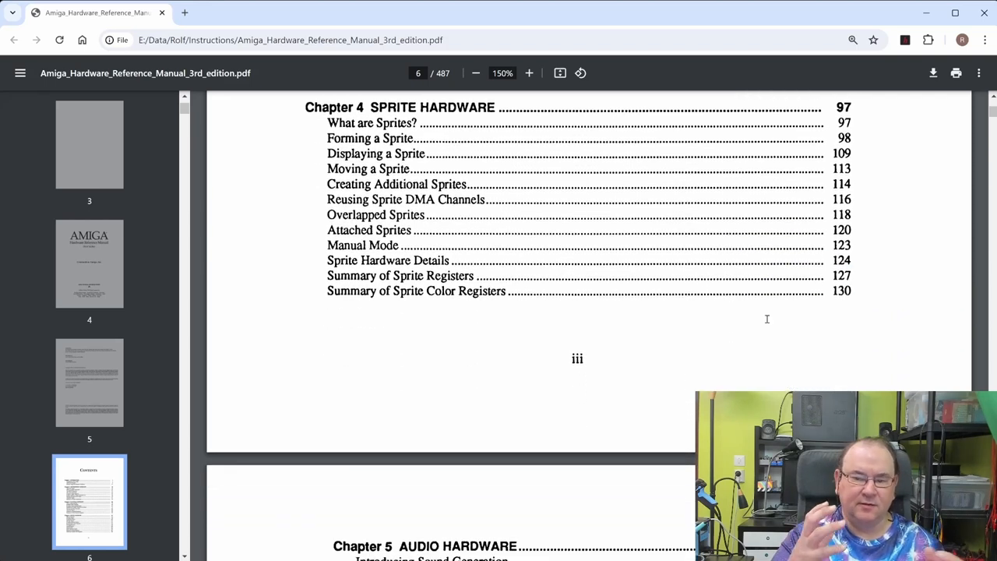
scroll(815, 326, "down", 3)
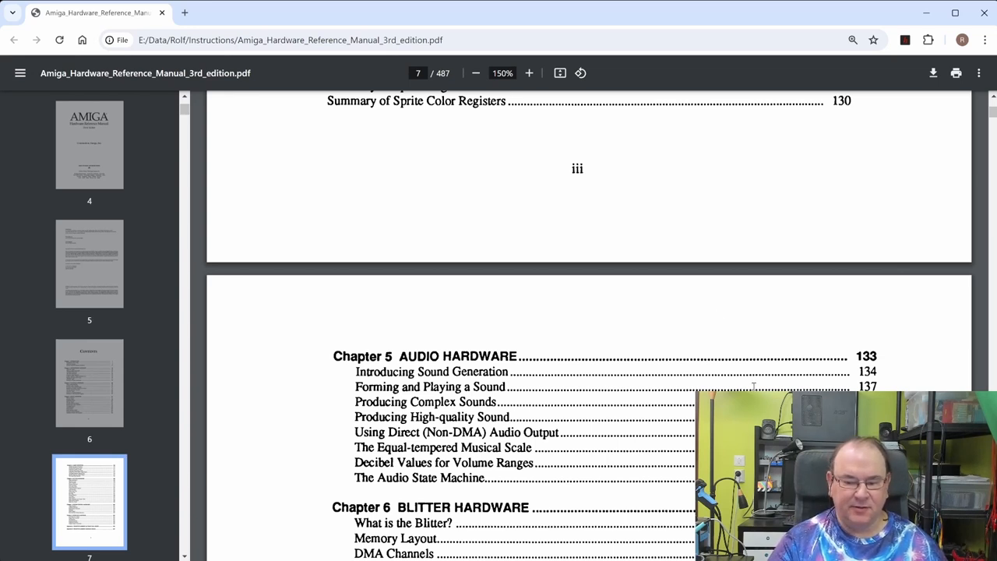
scroll(716, 319, "down", 2)
scroll(715, 322, "down", 2)
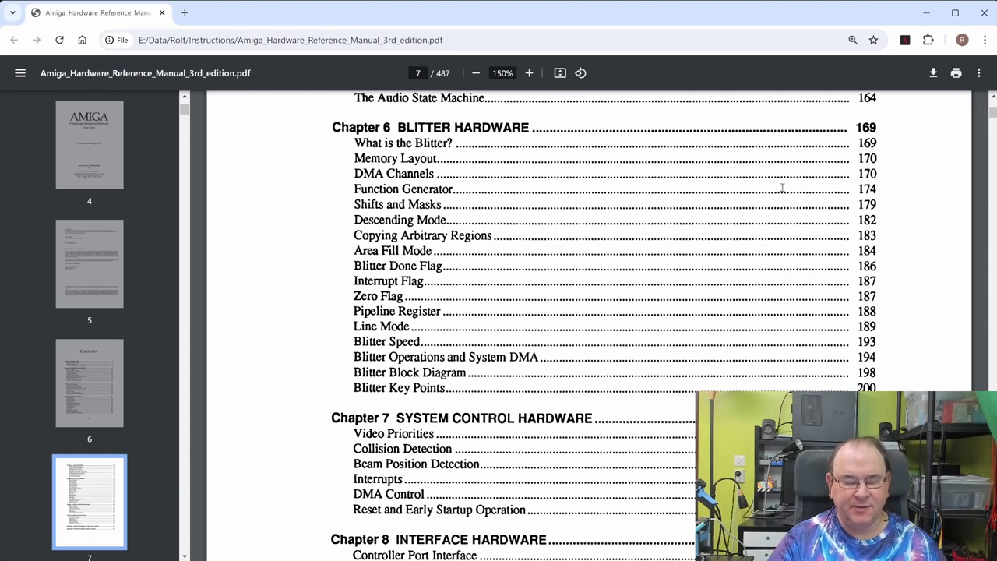
scroll(788, 188, "down", 1)
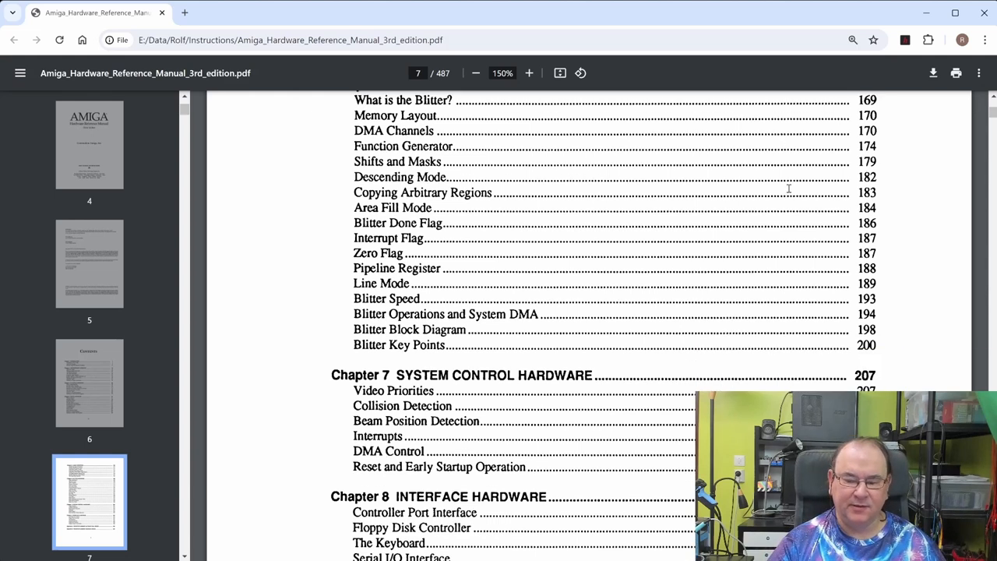
scroll(788, 188, "down", 1)
scroll(788, 189, "down", 1)
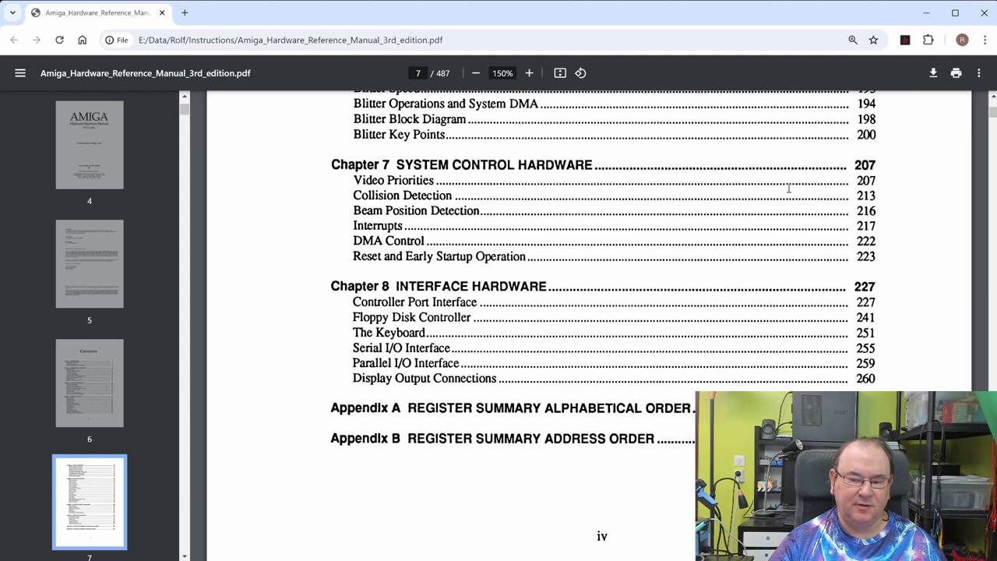
scroll(788, 188, "down", 2)
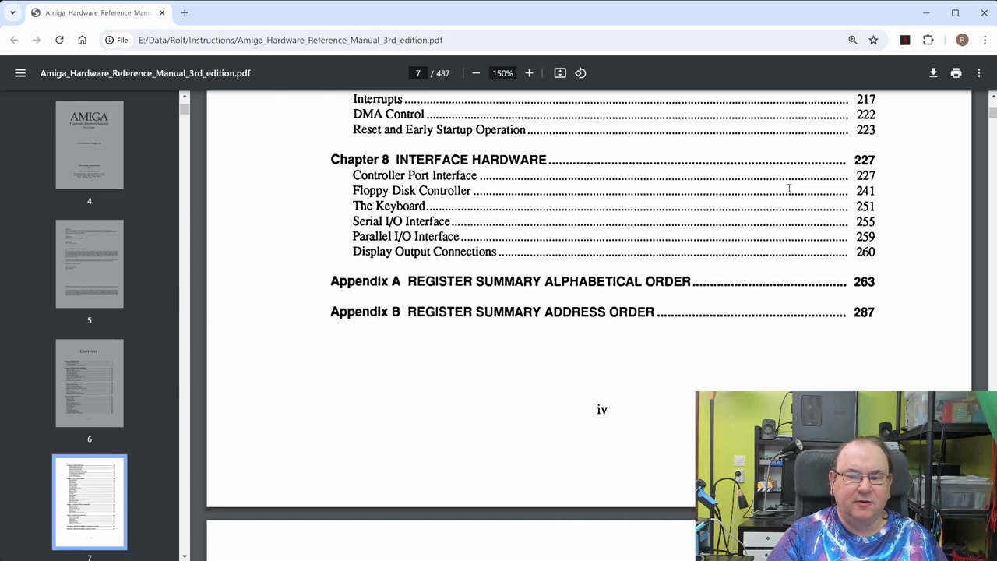
scroll(799, 172, "up", 2)
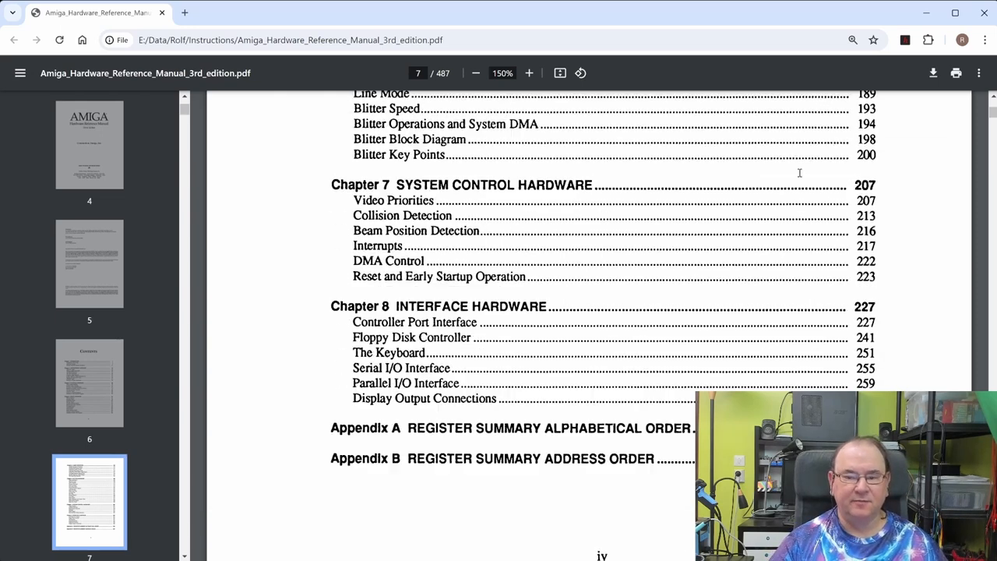
scroll(798, 173, "up", 5)
scroll(798, 172, "up", 4)
scroll(798, 172, "up", 6)
scroll(798, 172, "up", 4)
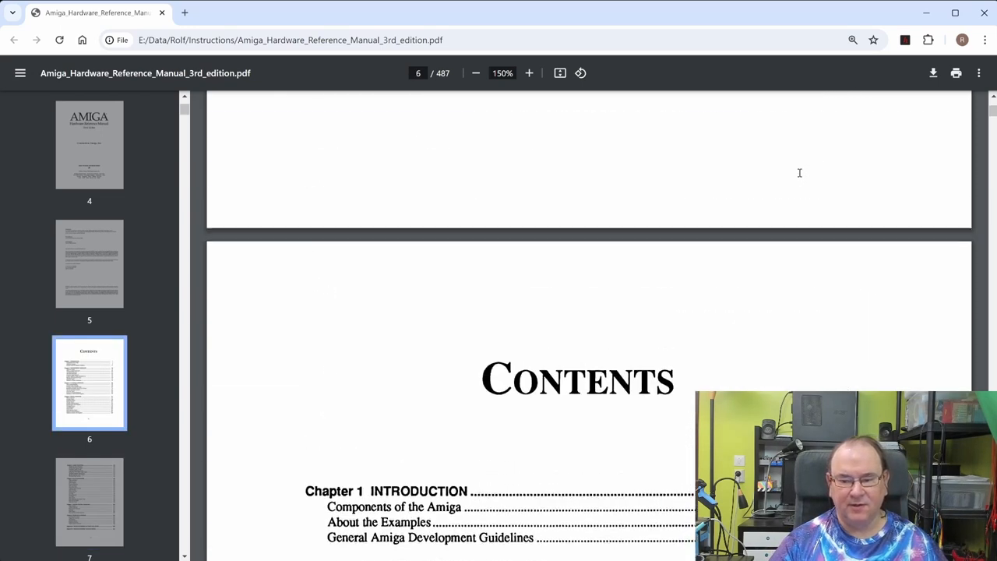
scroll(799, 172, "up", 10)
scroll(799, 172, "down", 4)
scroll(799, 172, "down", 5)
scroll(799, 172, "down", 5)
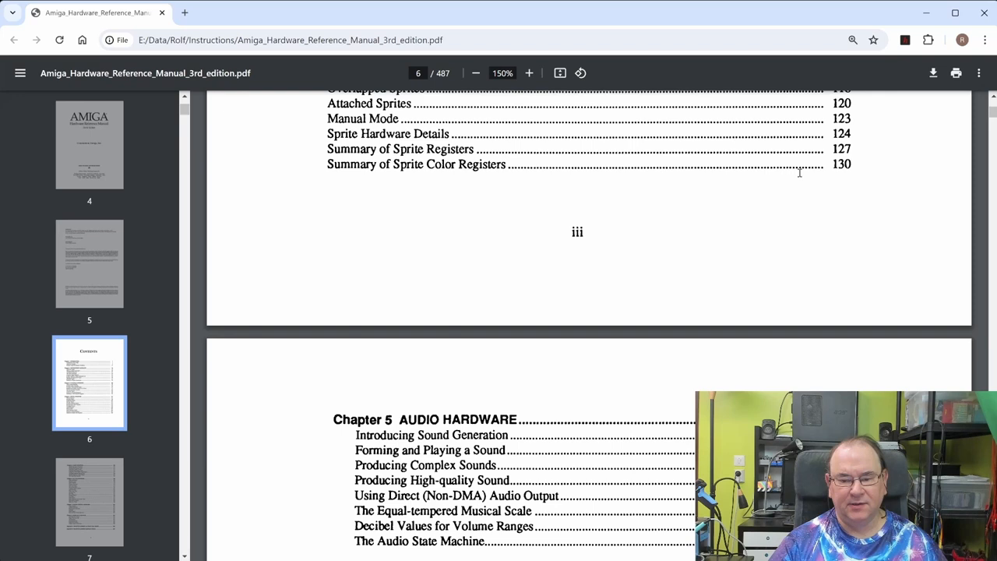
scroll(798, 173, "up", 2)
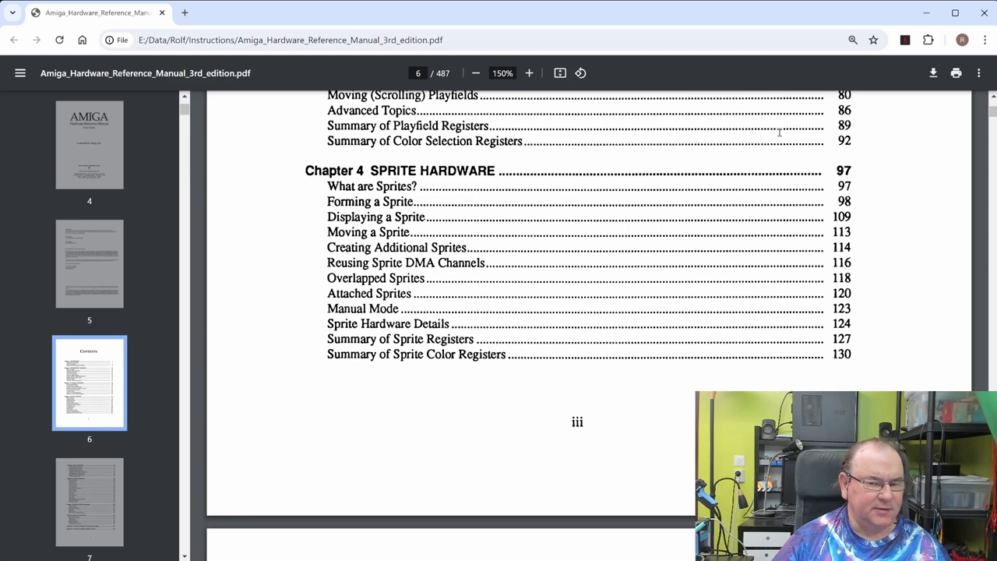
Jump to page 446 of the hardware manual.
left_click(423, 72)
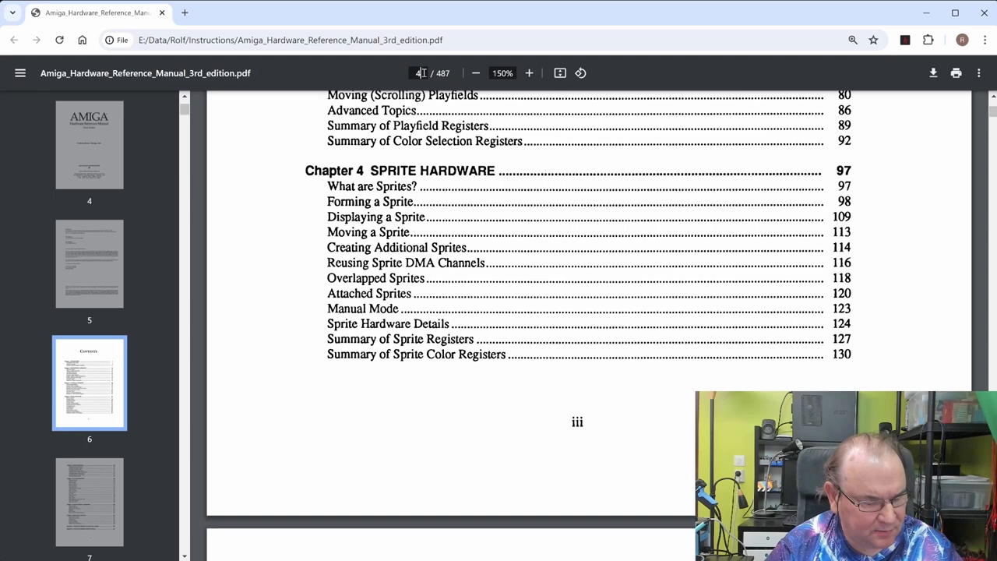
type("446")
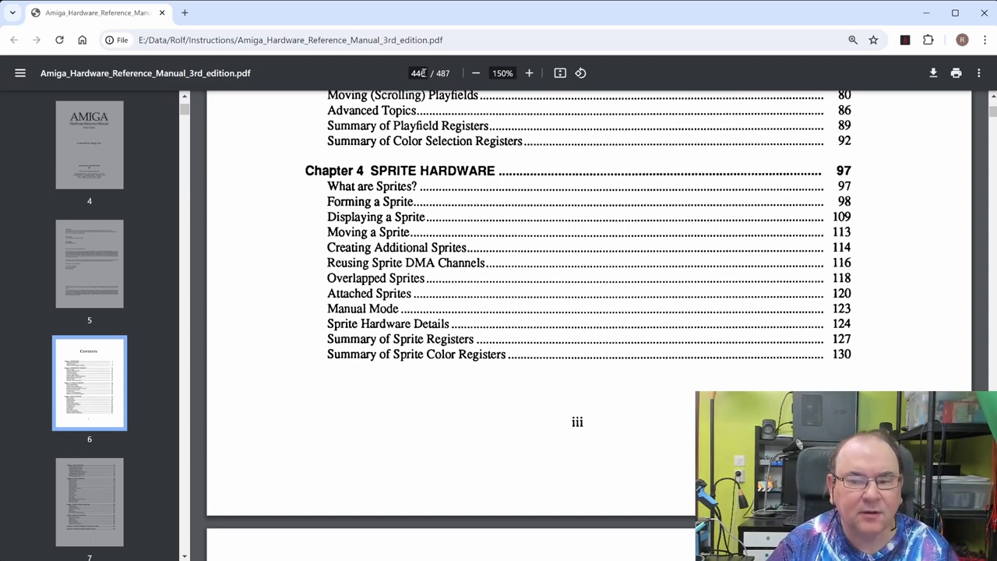
key("Return")
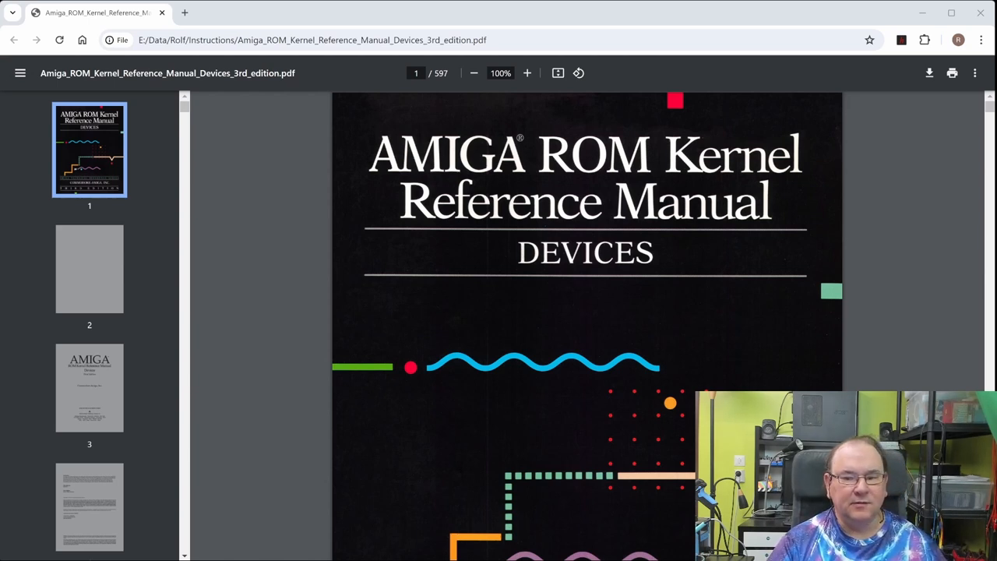
Jump to the title page on page 3 and select 'Commodore-Amiga, Inc.'.
left_click(415, 73)
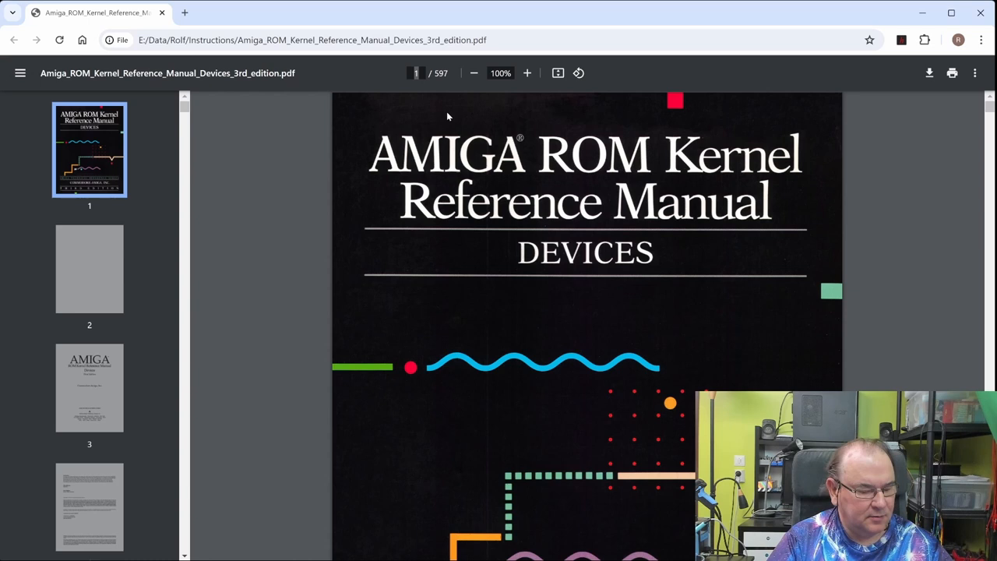
type("3")
key("Return")
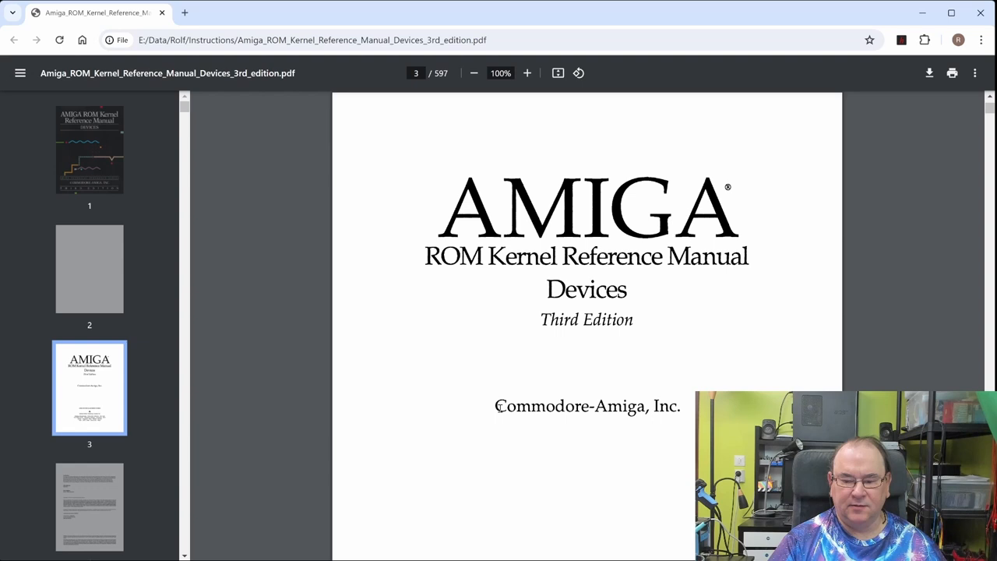
left_click_drag(496, 406, 686, 404)
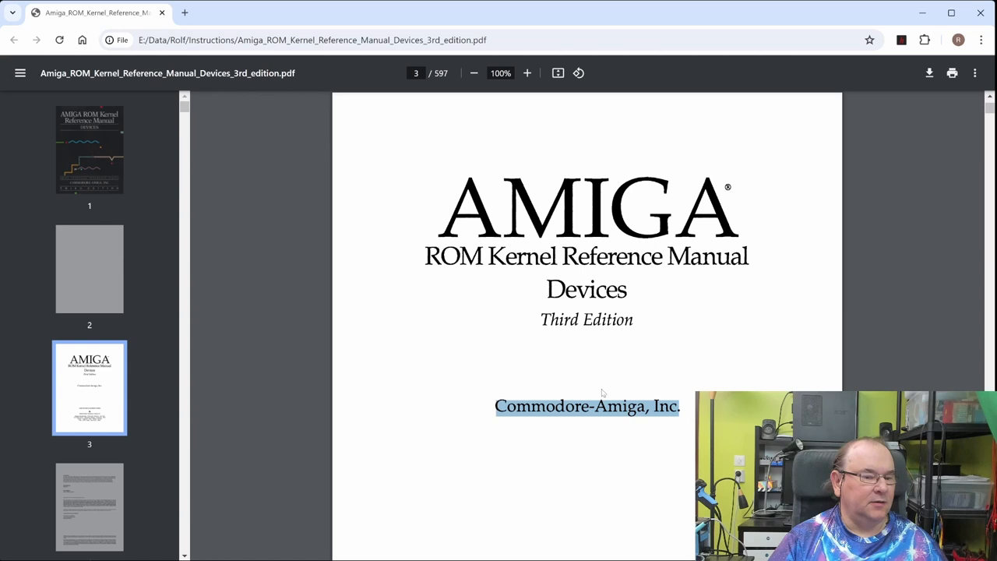
Jump to the Devices manual's Contents on page 5.
left_click(415, 72)
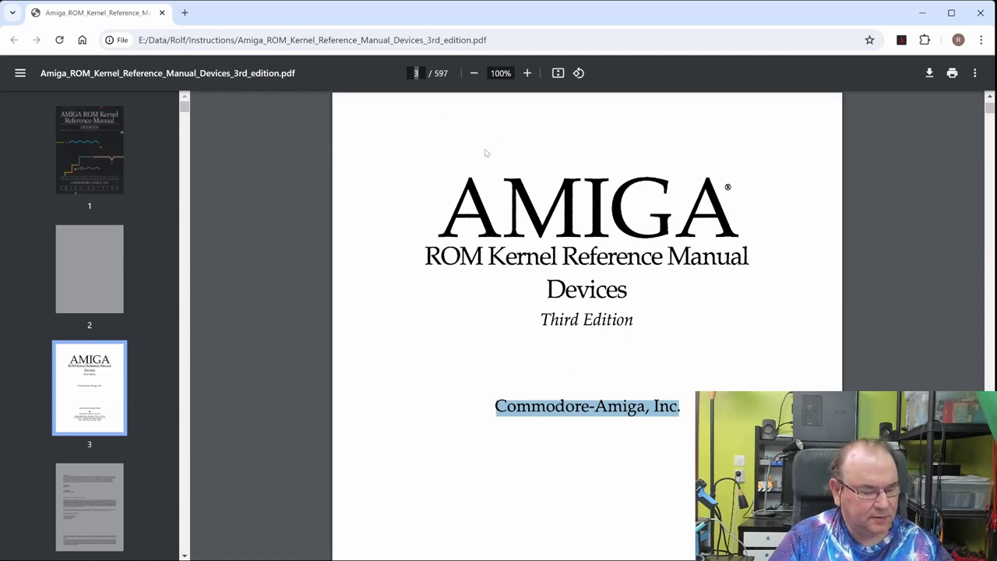
type("5")
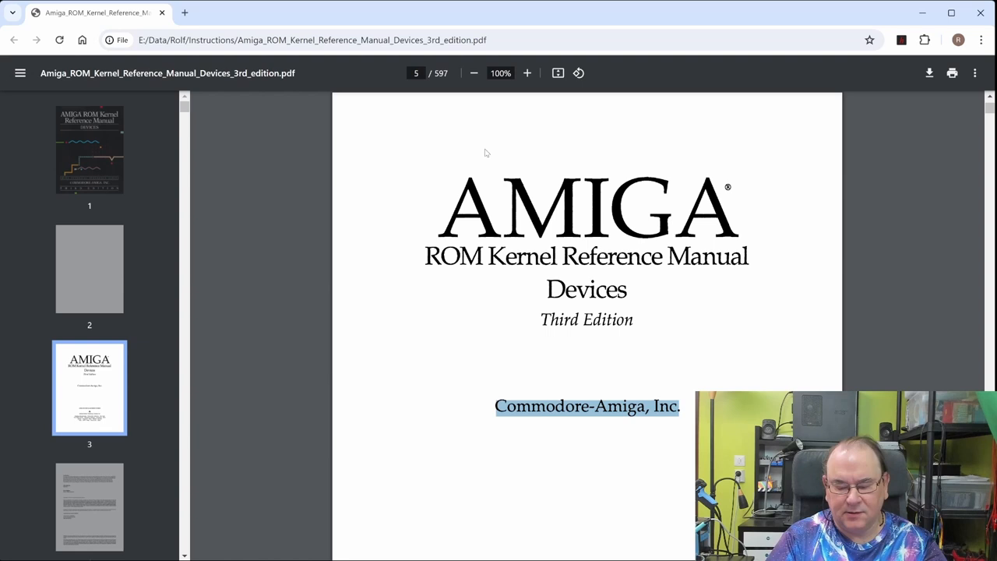
key("Return")
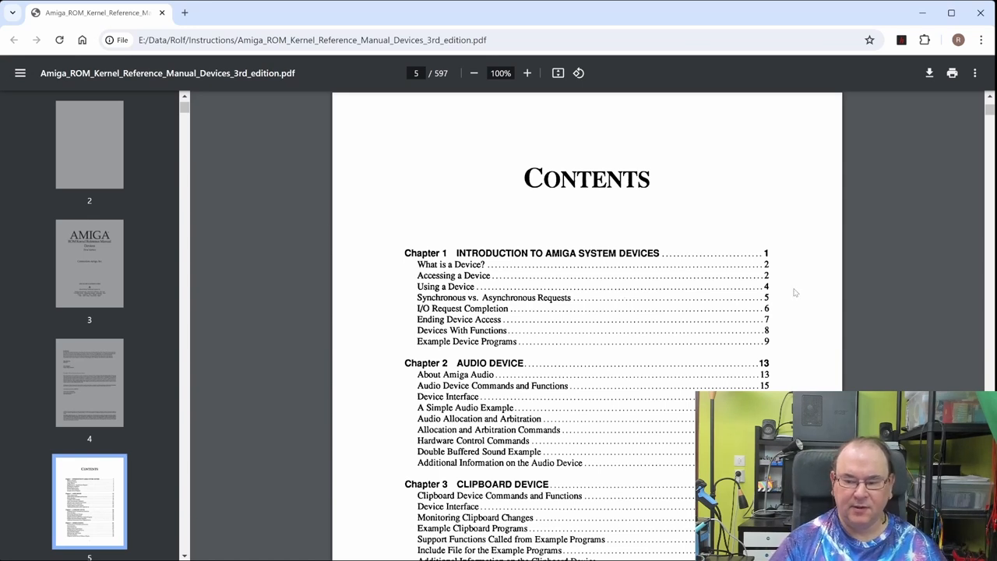
scroll(599, 308, "down", 1)
scroll(600, 306, "down", 1)
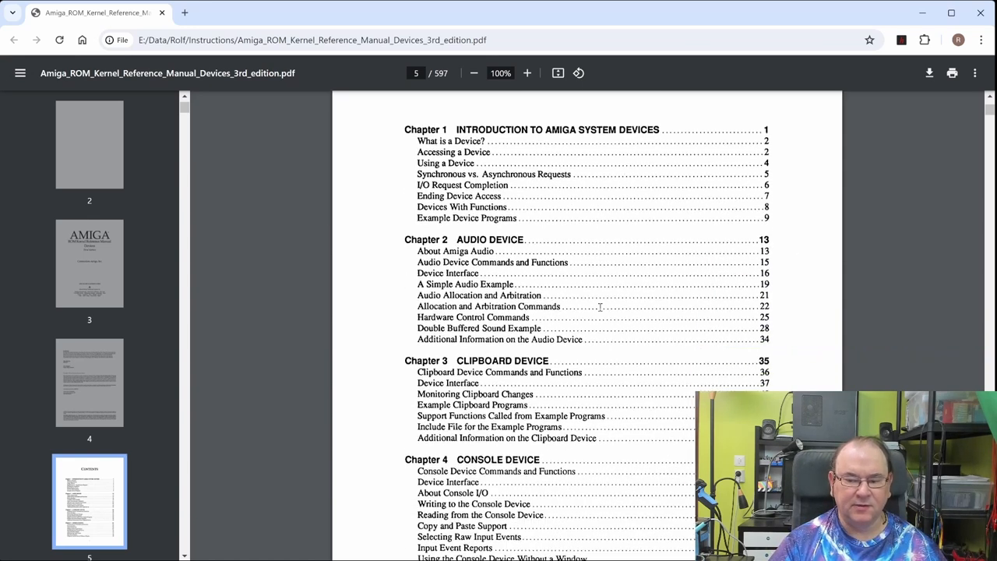
scroll(600, 306, "down", 1)
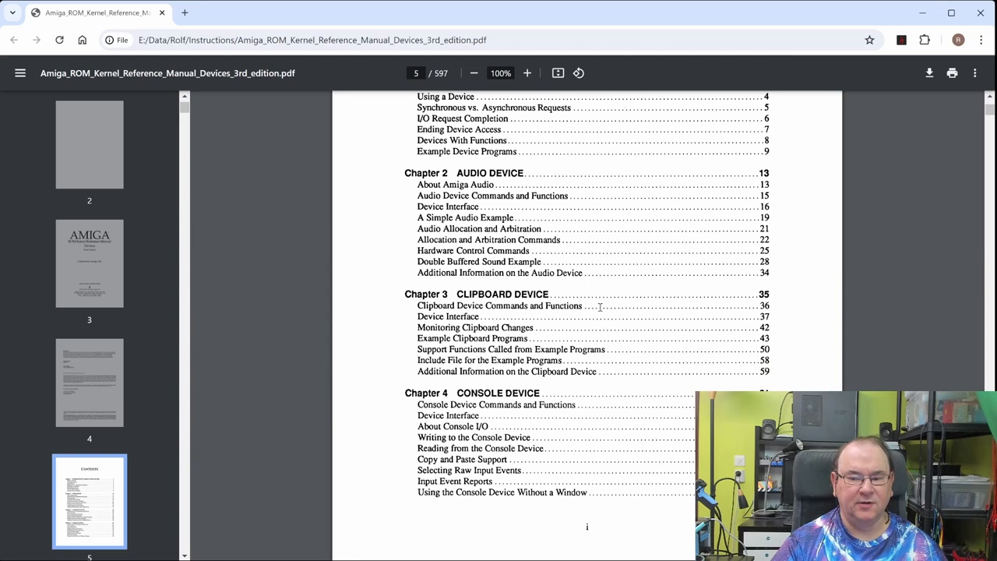
scroll(622, 227, "down", 2)
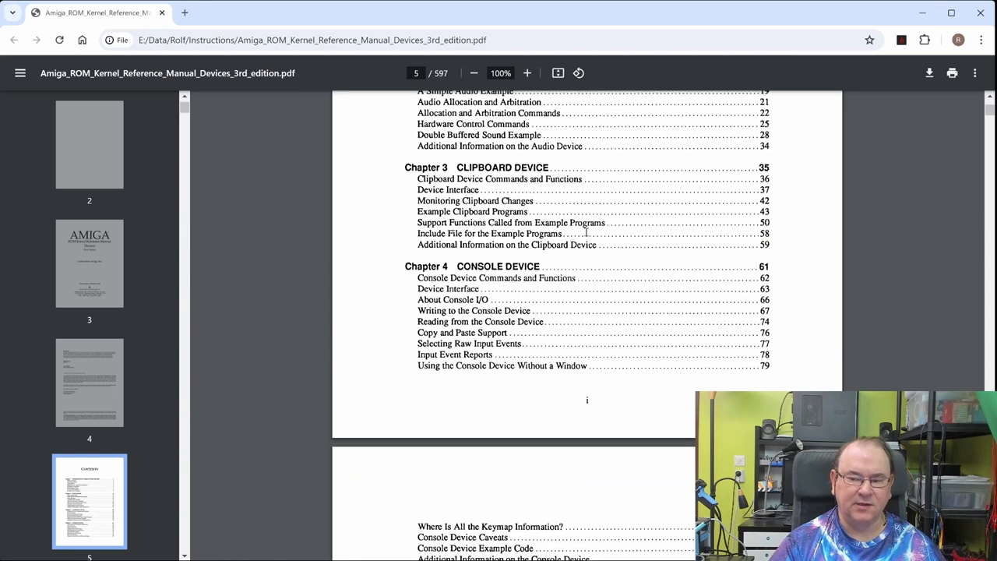
scroll(526, 290, "down", 1)
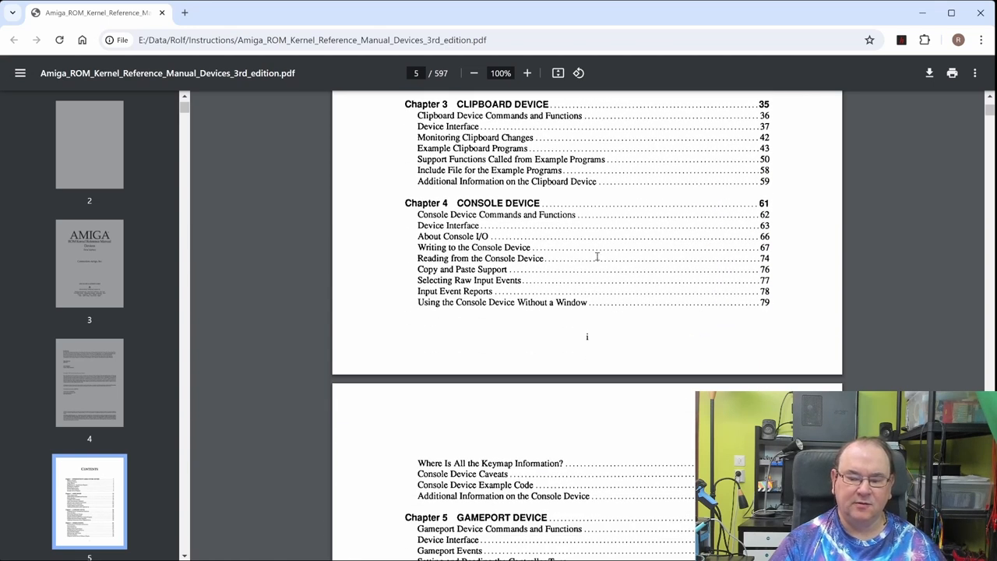
scroll(597, 256, "down", 3)
scroll(479, 105, "down", 2)
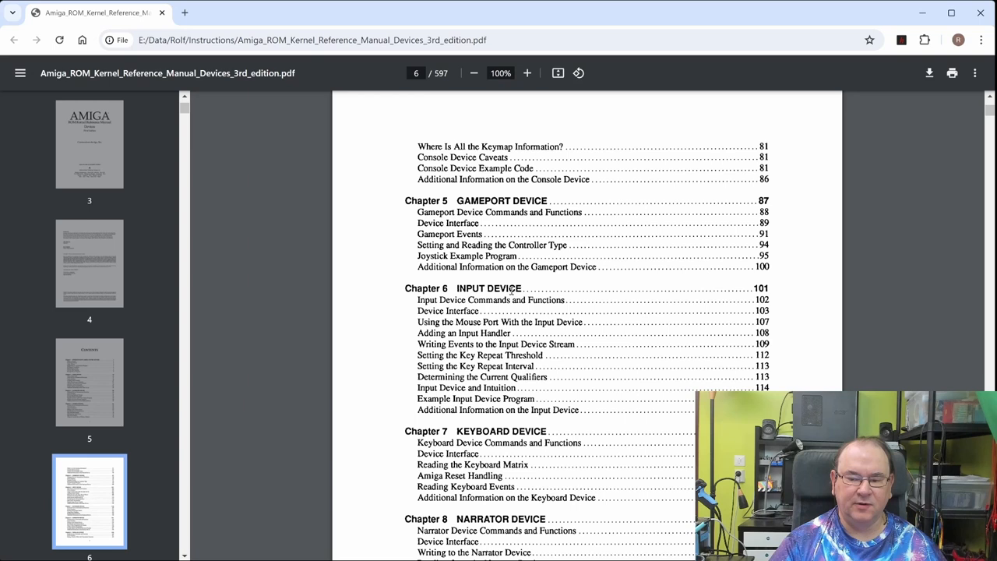
scroll(491, 195, "down", 2)
scroll(515, 293, "down", 2)
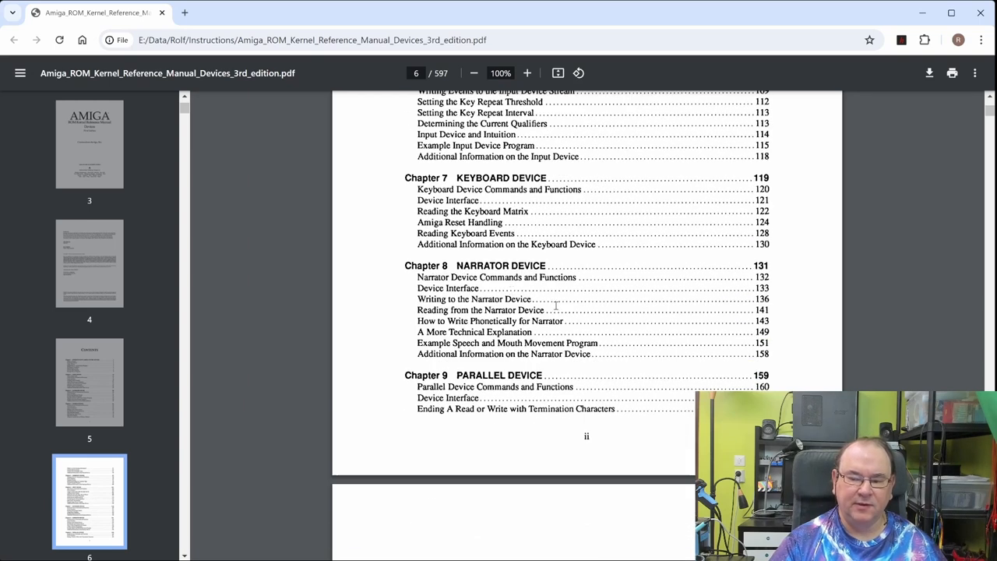
scroll(515, 294, "down", 2)
scroll(555, 305, "down", 2)
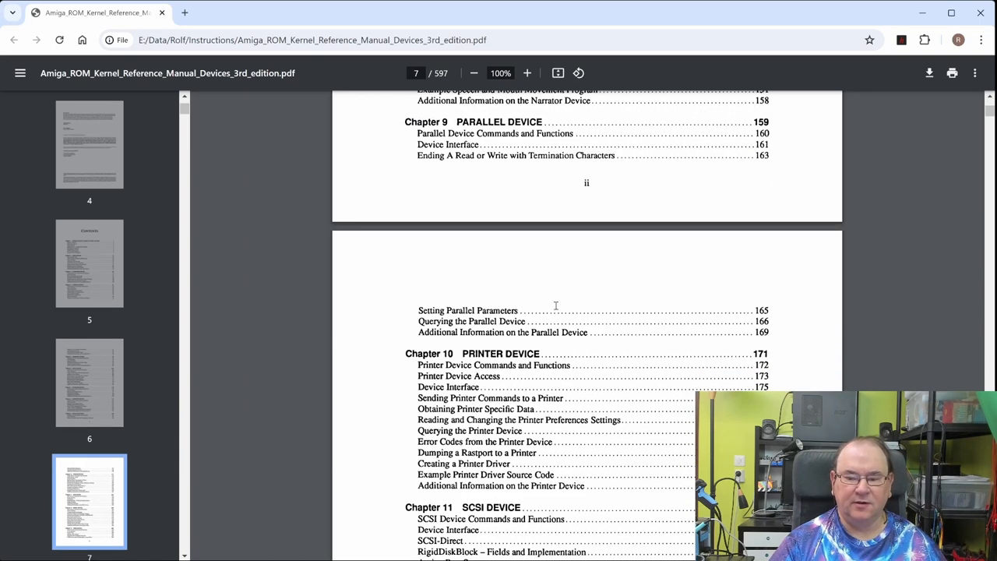
scroll(555, 305, "down", 2)
scroll(555, 305, "down", 2)
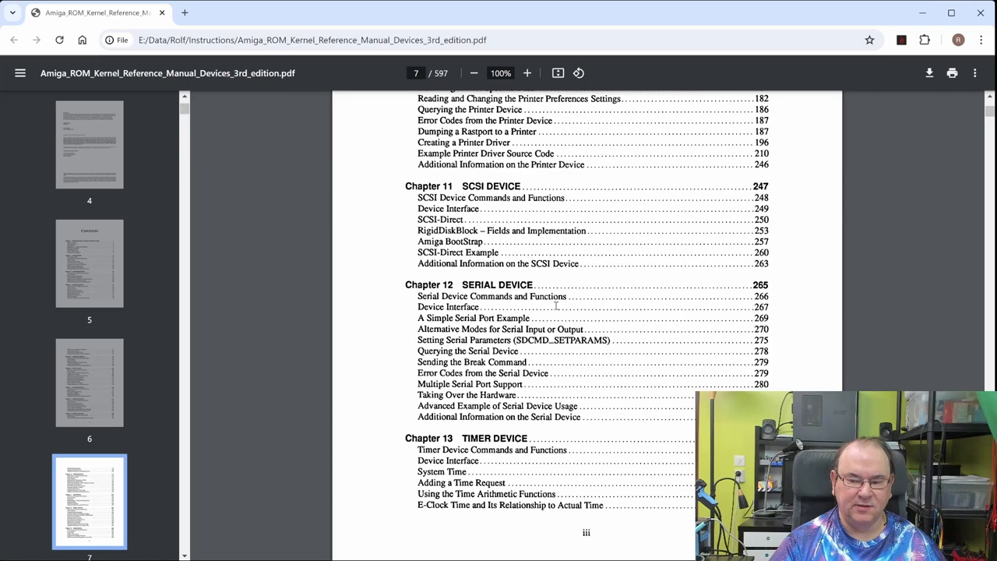
scroll(556, 305, "down", 2)
scroll(556, 305, "down", 2)
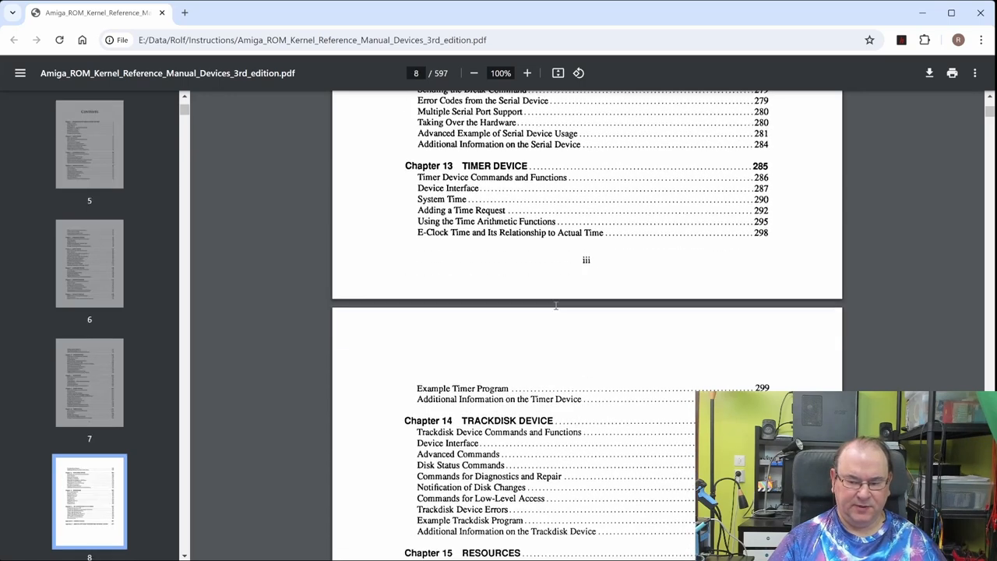
scroll(555, 305, "down", 2)
scroll(555, 306, "down", 1)
scroll(555, 305, "down", 2)
scroll(556, 306, "up", 3)
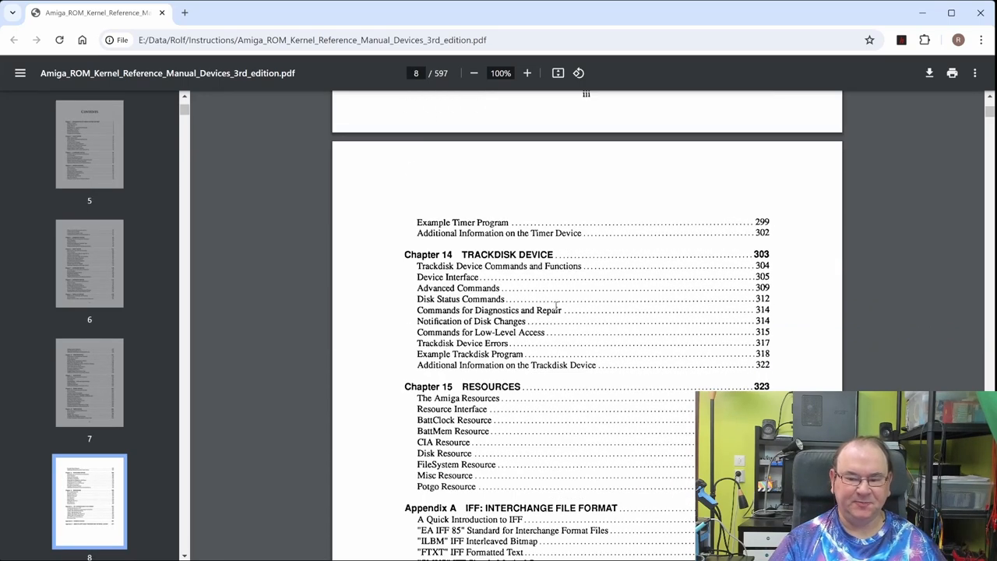
scroll(556, 305, "down", 2)
scroll(555, 305, "up", 1)
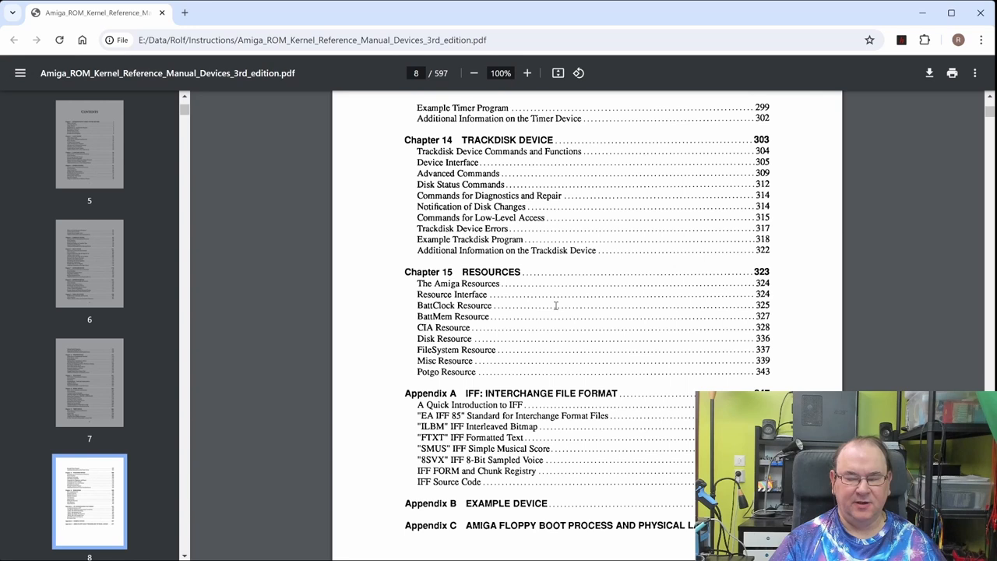
scroll(555, 306, "up", 5)
scroll(555, 305, "up", 6)
scroll(551, 308, "up", 7)
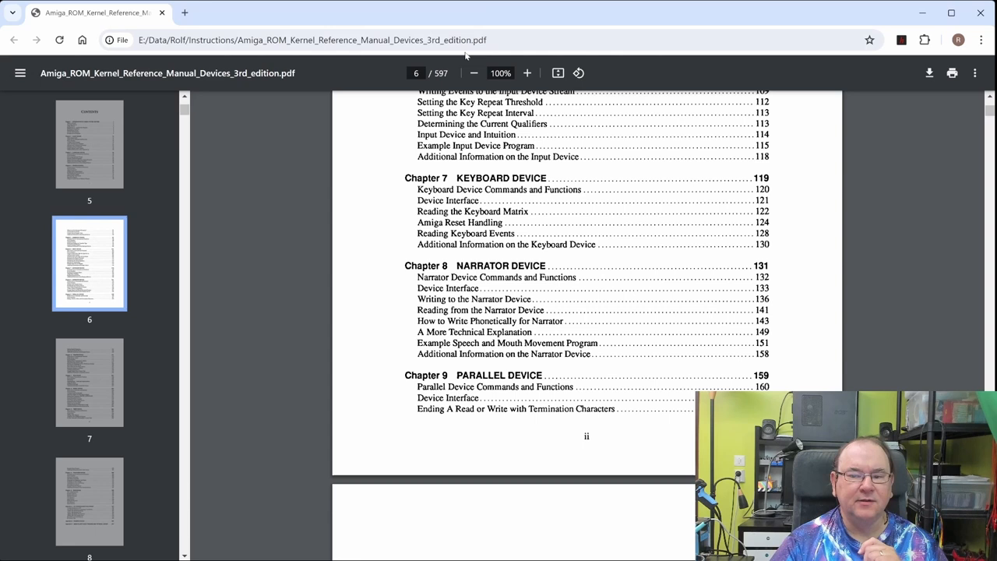
Jump to the Gameport Device chapter on page 97 and highlight A3000 in the connectors table.
left_click(416, 72)
type("2")
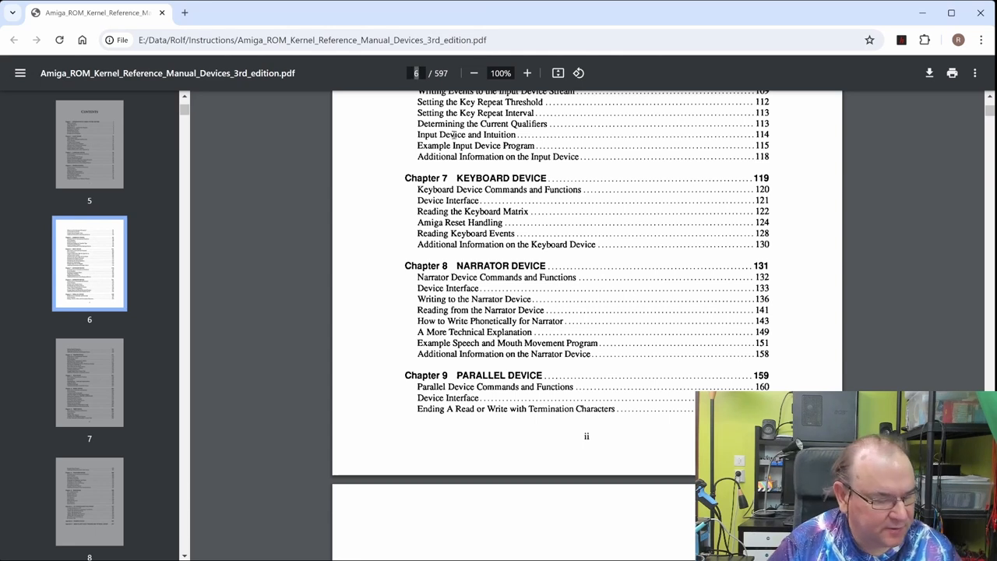
type("99")
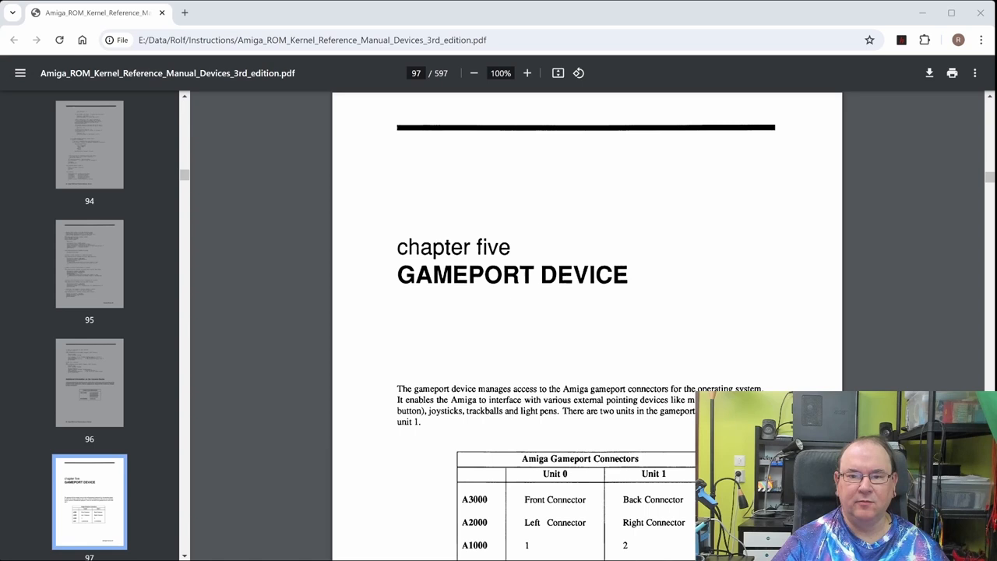
scroll(586, 325, "down", 2)
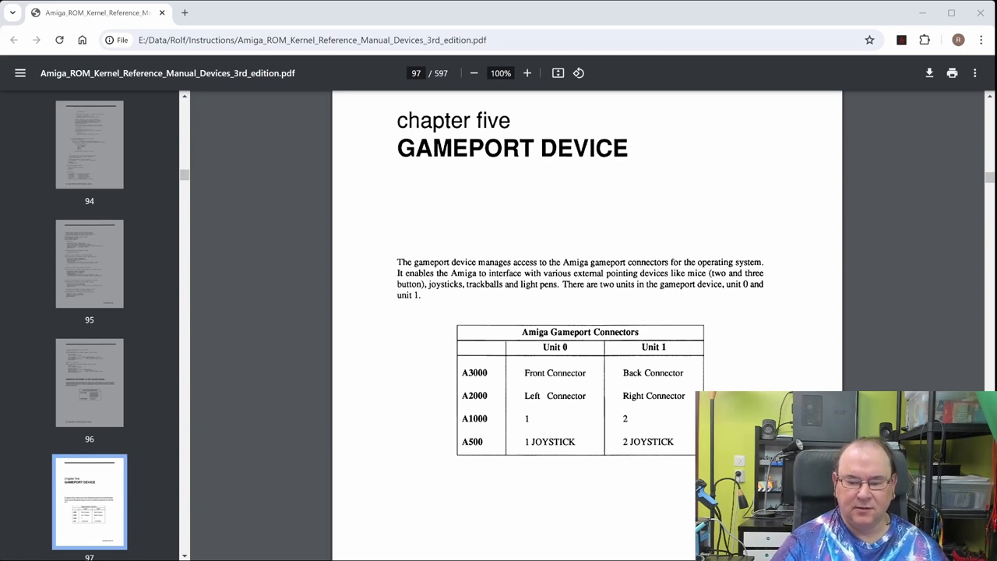
left_click(464, 442)
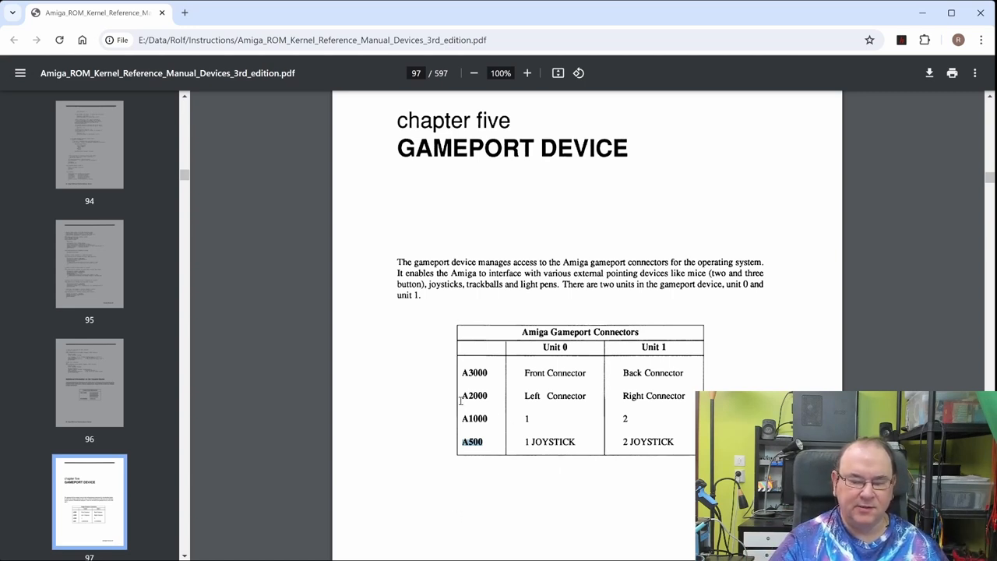
left_click(474, 373)
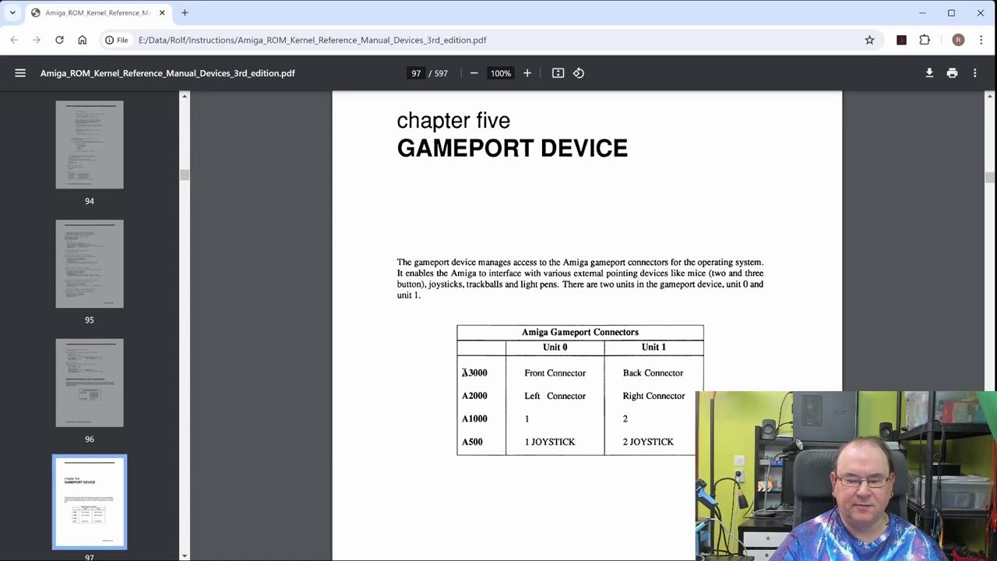
left_click_drag(464, 372, 500, 372)
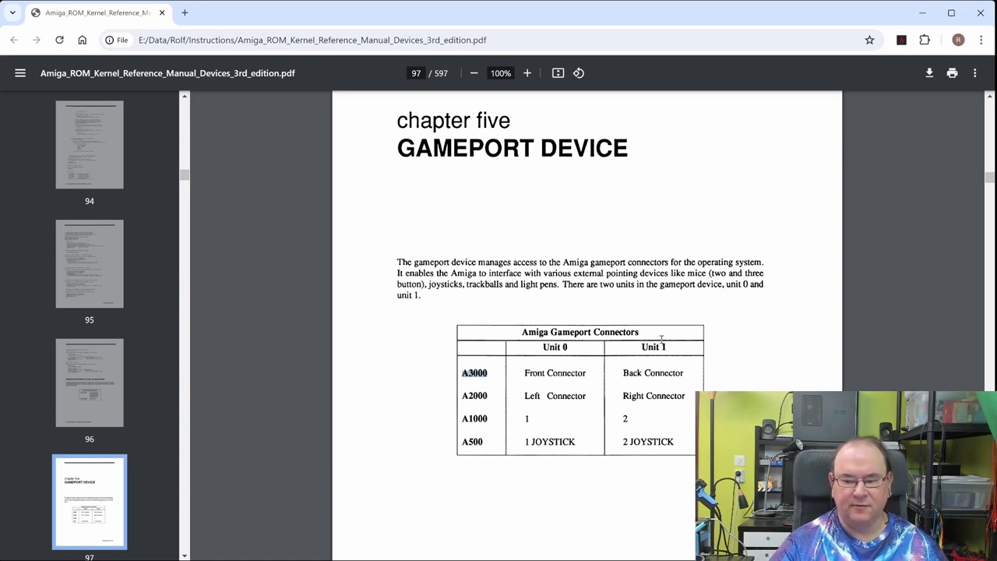
scroll(662, 337, "down", 3)
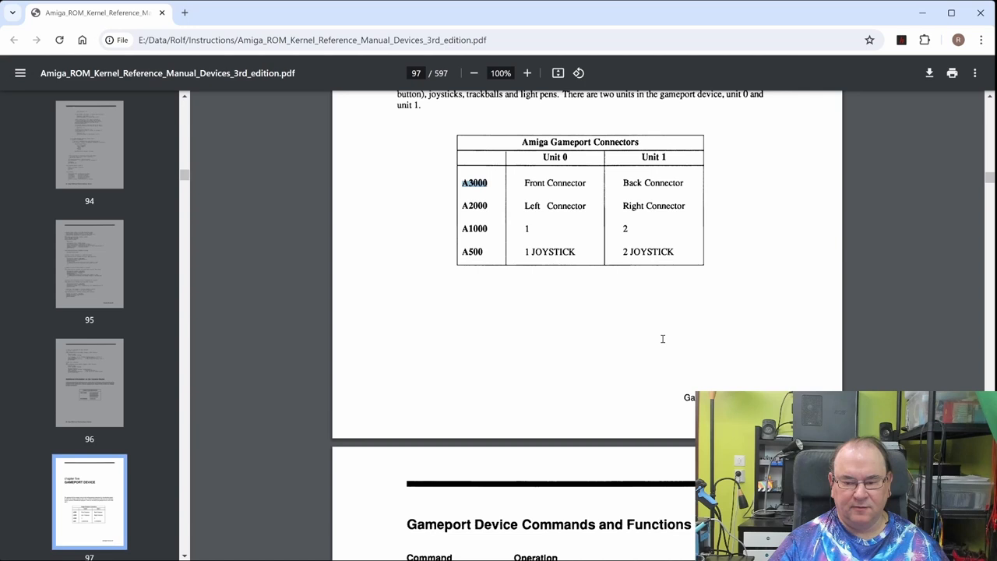
scroll(662, 337, "down", 3)
scroll(663, 339, "down", 2)
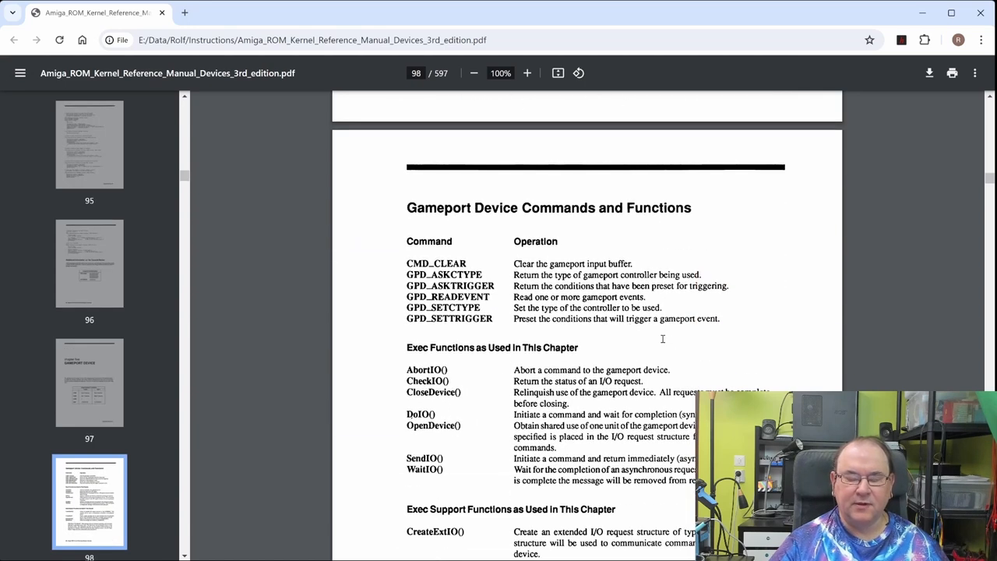
scroll(663, 338, "down", 2)
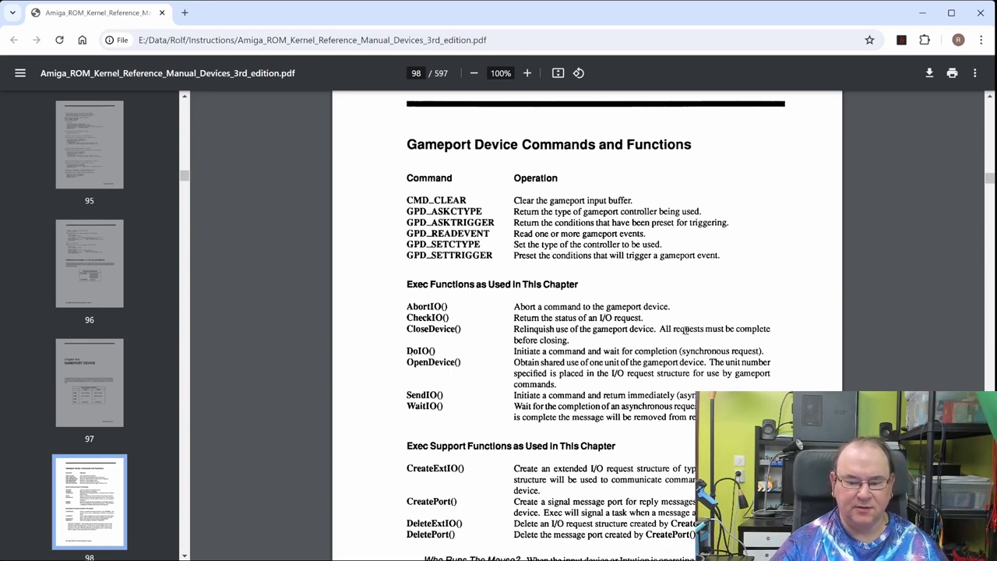
scroll(685, 330, "down", 2)
scroll(685, 331, "down", 5)
scroll(685, 330, "down", 5)
scroll(686, 330, "down", 3)
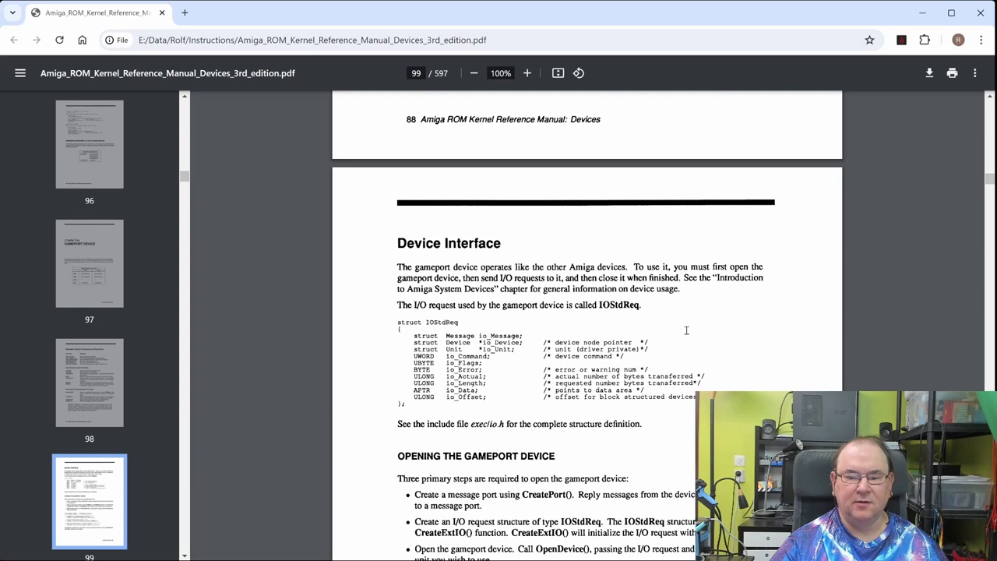
scroll(686, 330, "down", 3)
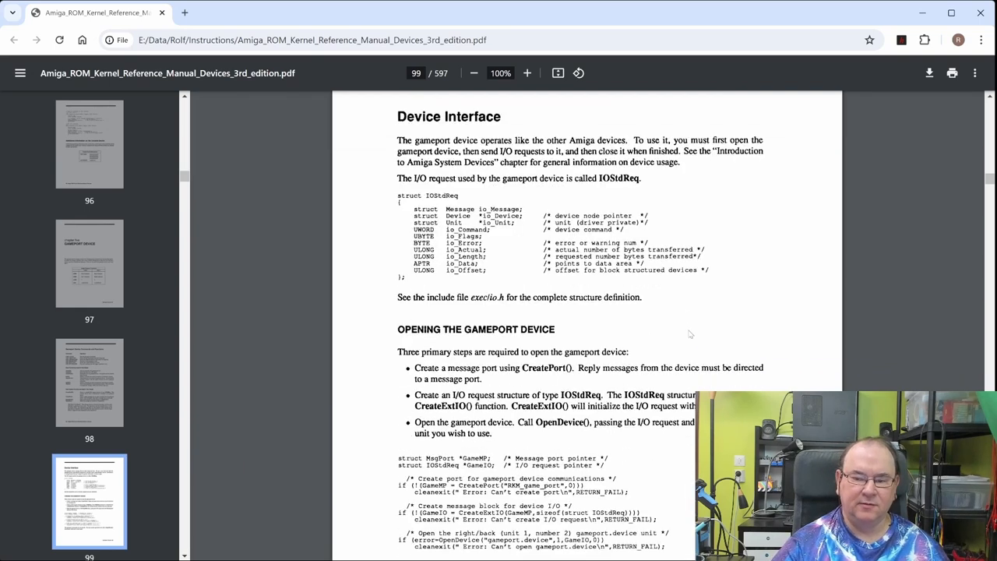
scroll(689, 334, "down", 3)
scroll(493, 204, "down", 5)
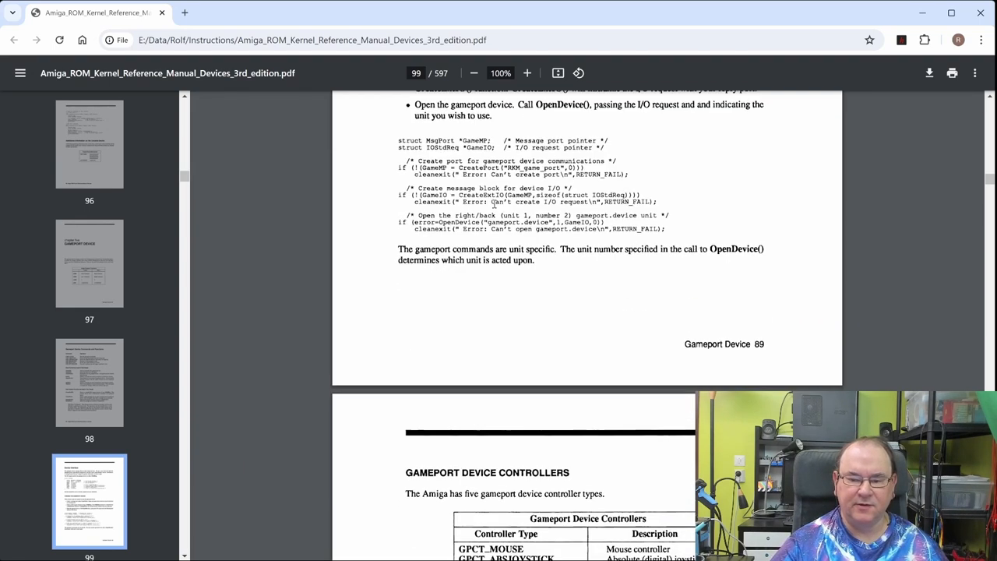
scroll(493, 204, "down", 6)
scroll(494, 204, "down", 2)
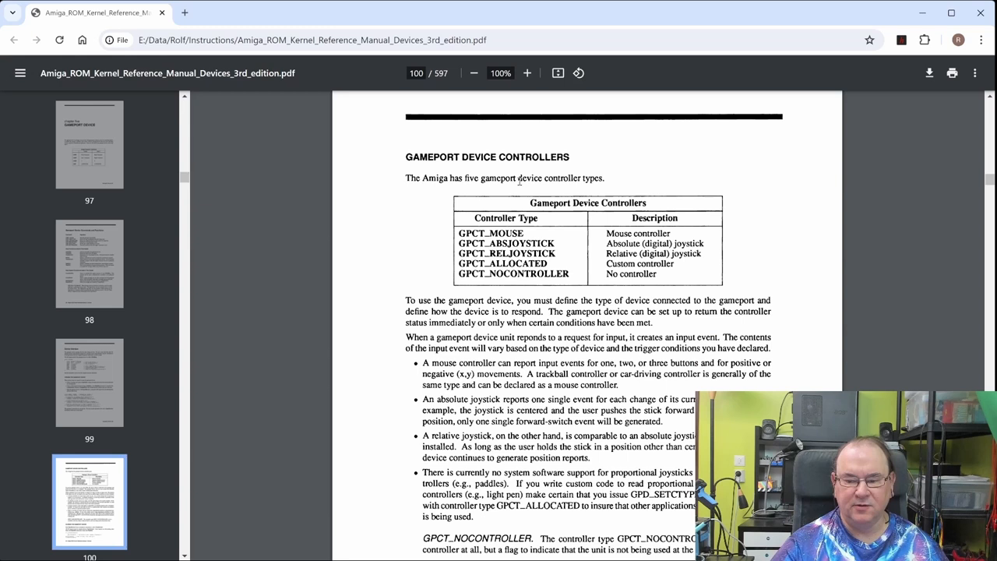
scroll(518, 181, "down", 9)
scroll(519, 181, "down", 4)
scroll(518, 182, "down", 6)
scroll(518, 183, "down", 3)
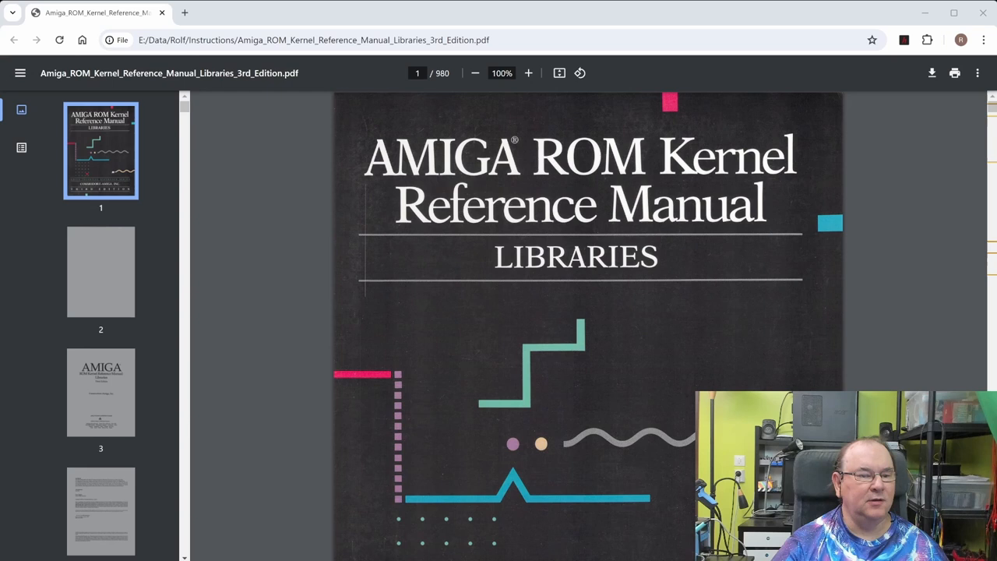
Go to the title page on page 3 and highlight 'Third Edition' then 'Commodore-Amiga, Inc.'.
left_click(420, 73)
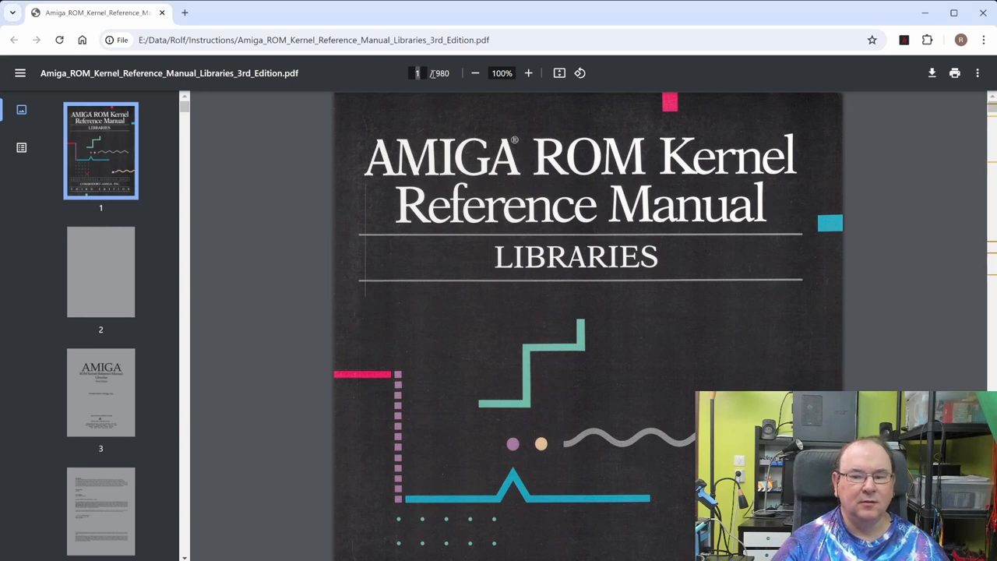
type("3")
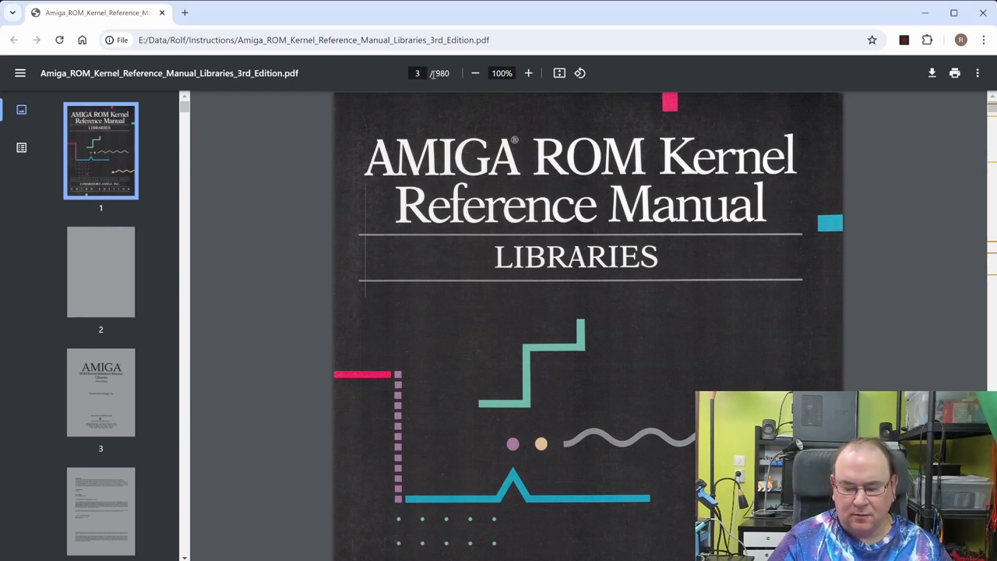
key("Return")
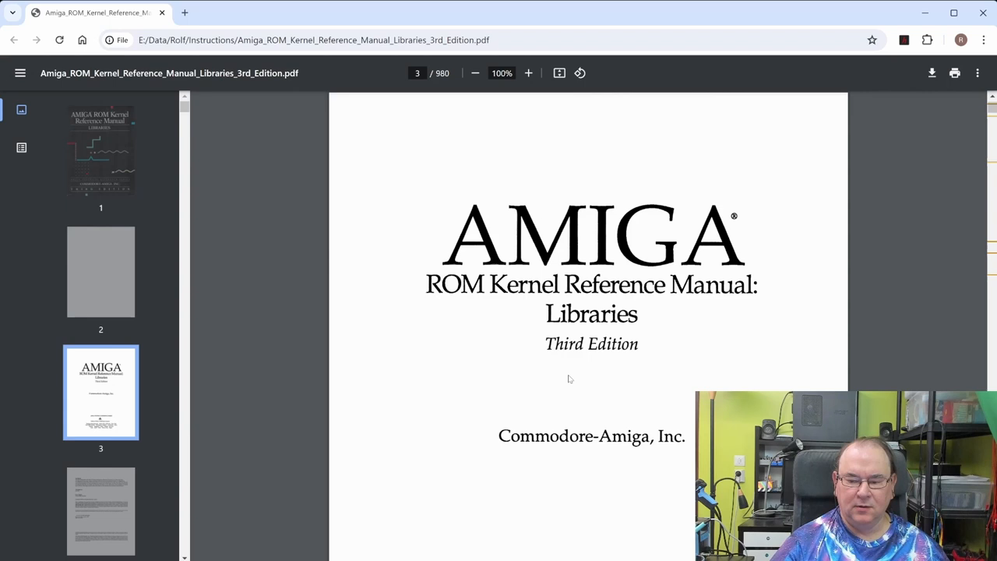
left_click_drag(542, 344, 637, 343)
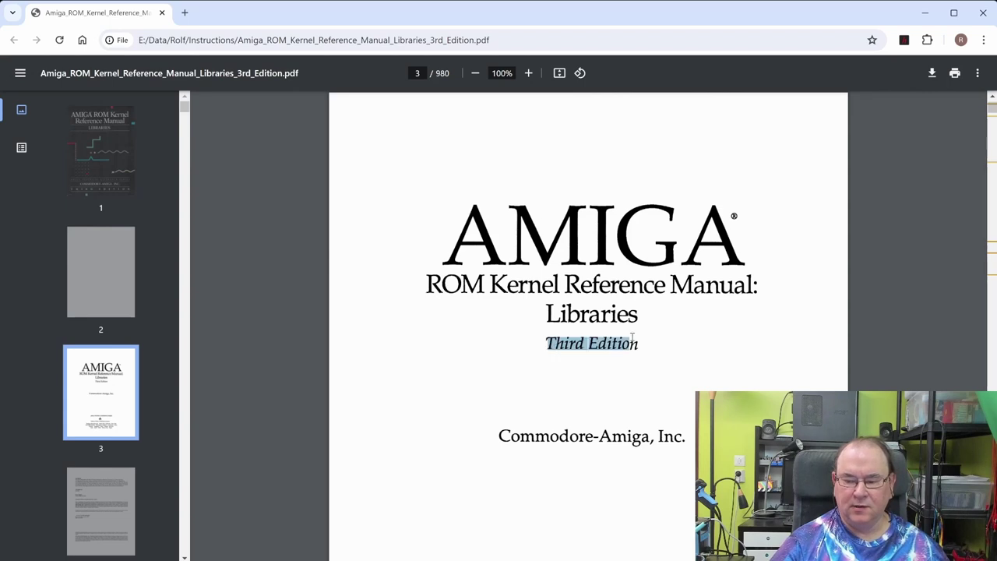
left_click(644, 464)
left_click_drag(499, 436, 688, 439)
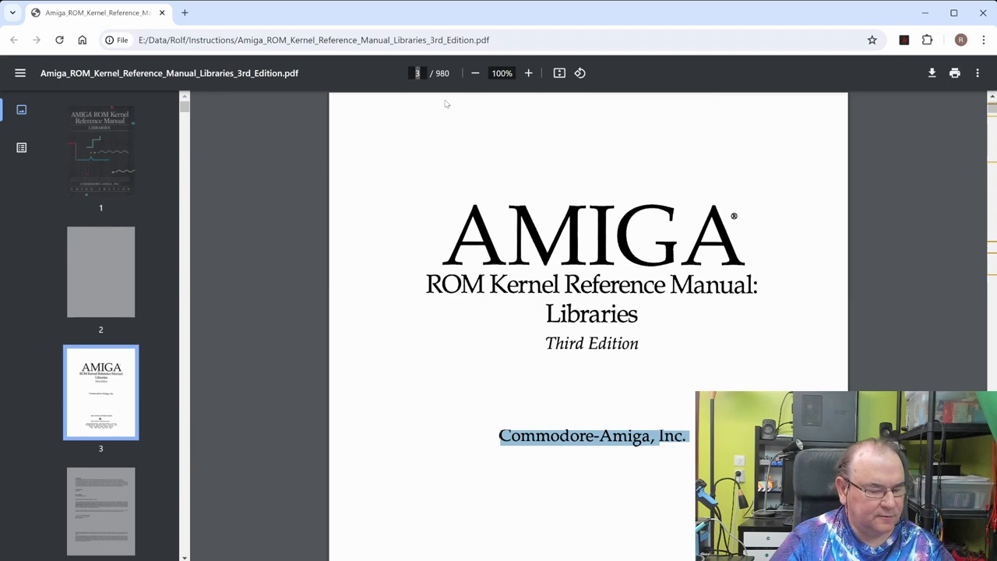
type("4")
Correct the page entry and jump to the Contents on page 5.
key("BackSpace")
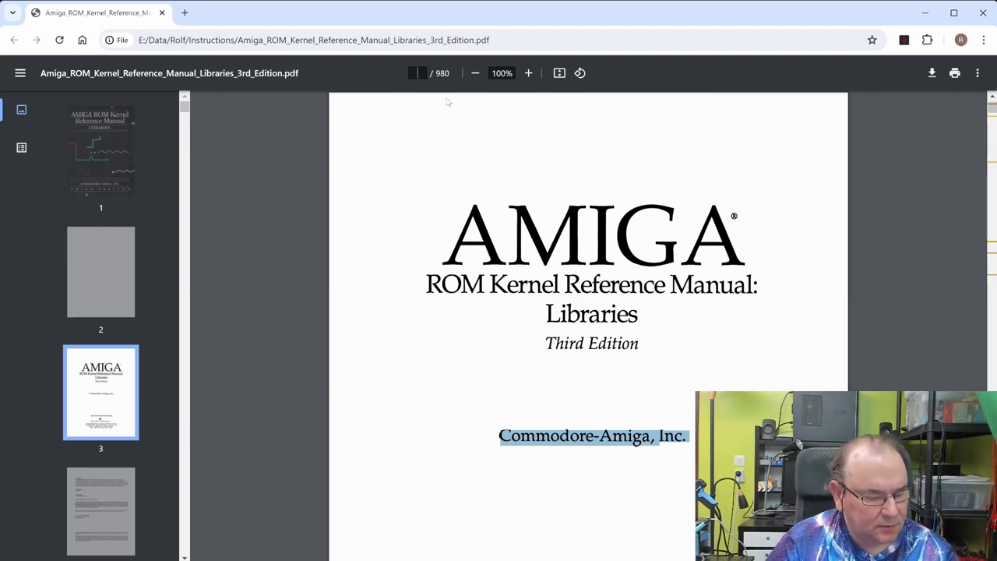
type("5")
key("Return")
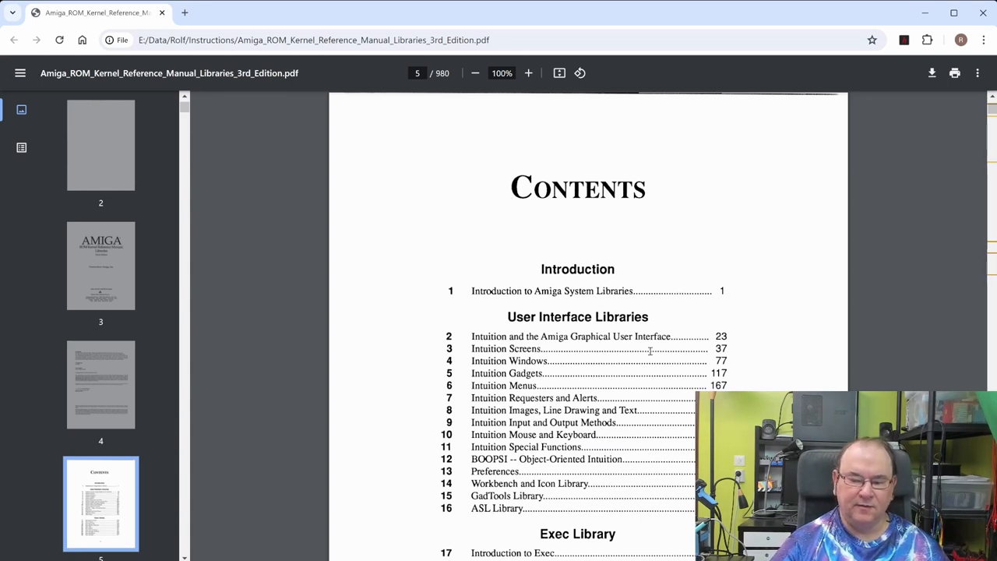
scroll(656, 350, "down", 3)
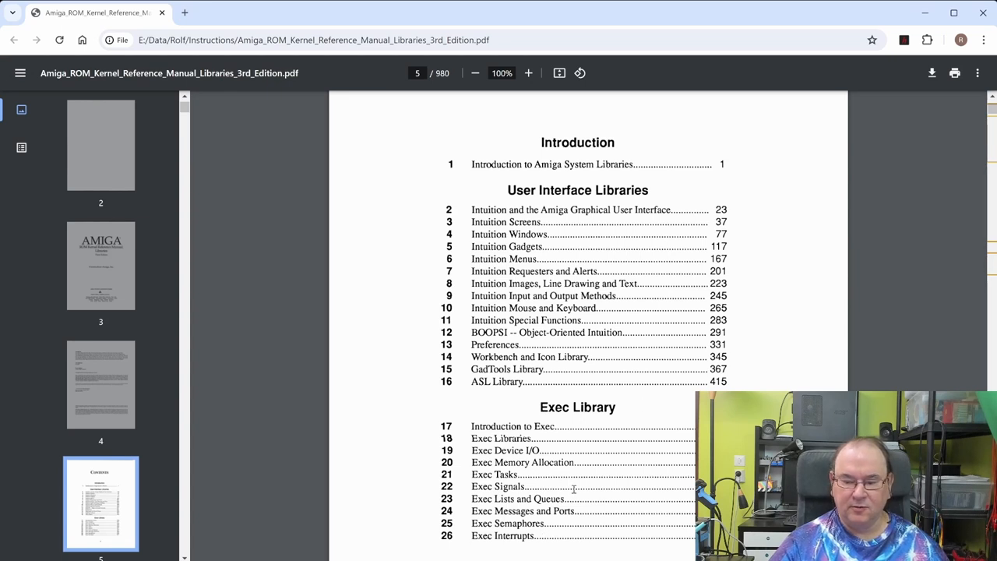
scroll(629, 488, "down", 2)
scroll(629, 488, "down", 2)
scroll(629, 488, "down", 4)
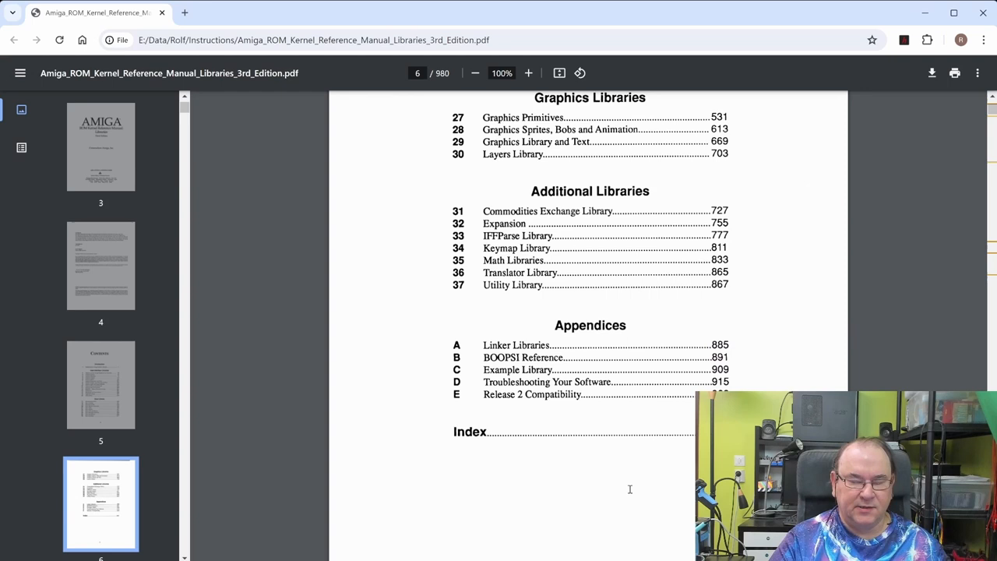
scroll(629, 489, "up", 2)
scroll(630, 492, "up", 4)
scroll(629, 491, "up", 4)
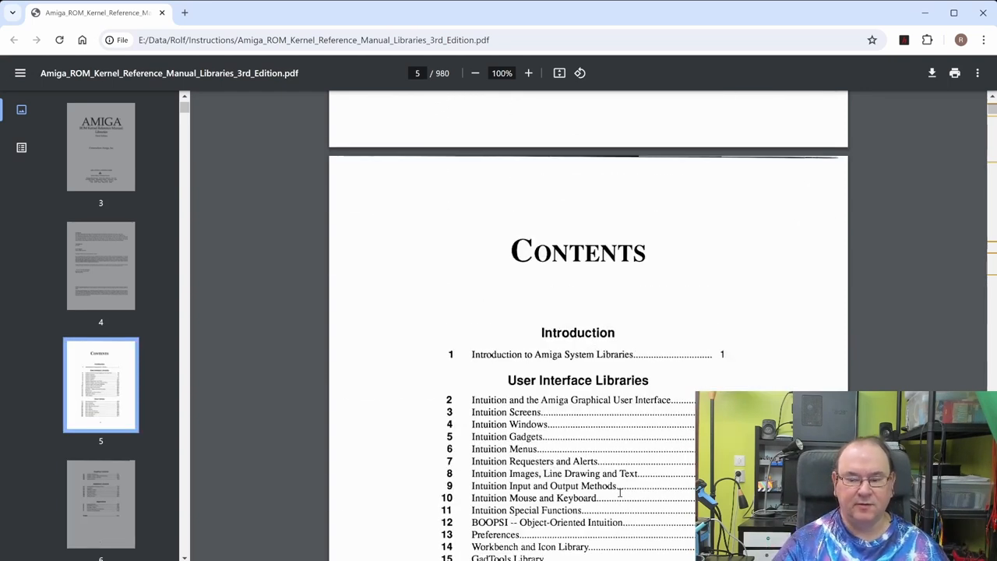
scroll(620, 492, "down", 2)
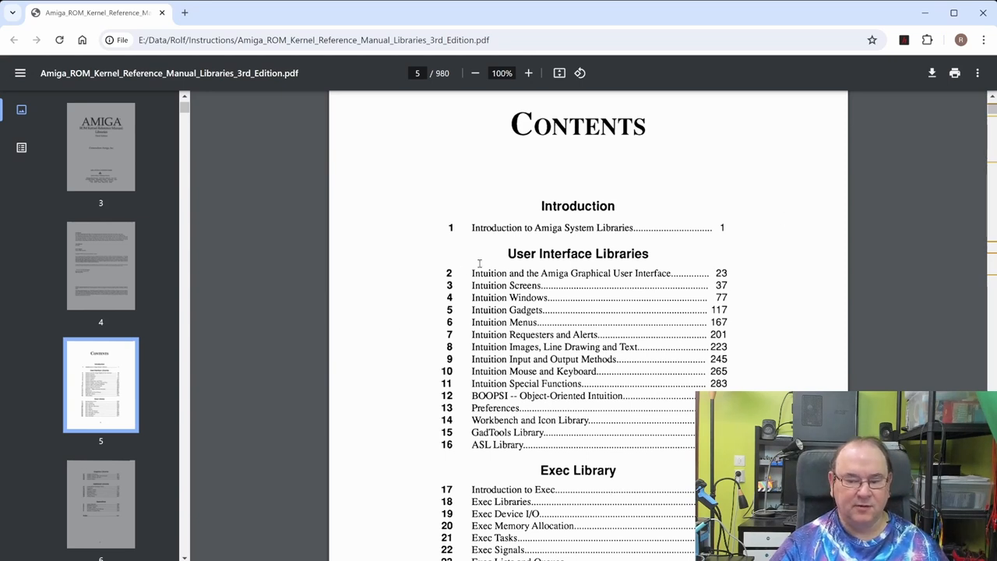
Highlight the Intuition Windows contents entry and start entering a new page number.
left_click_drag(471, 299, 548, 298)
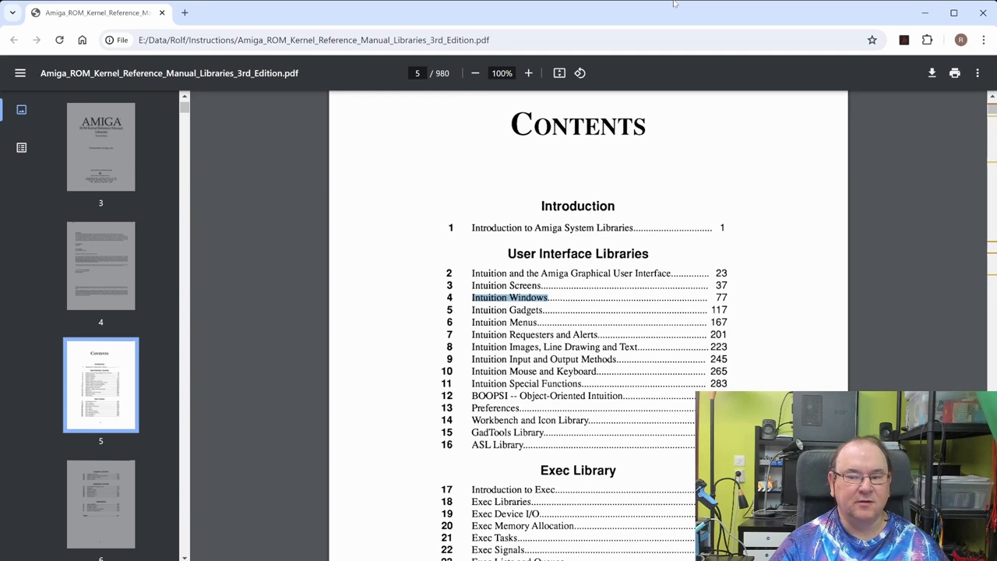
left_click(419, 73)
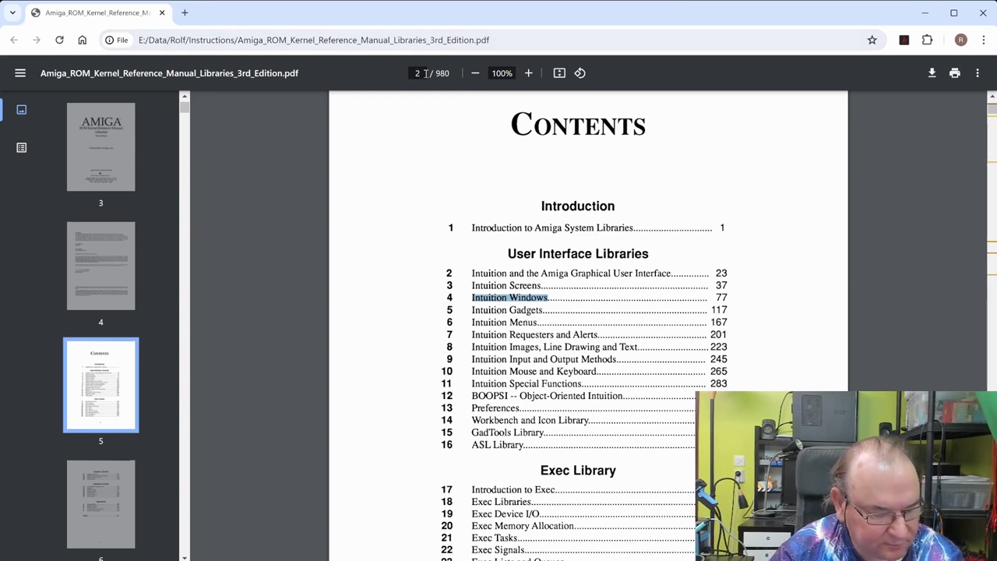
type("299")
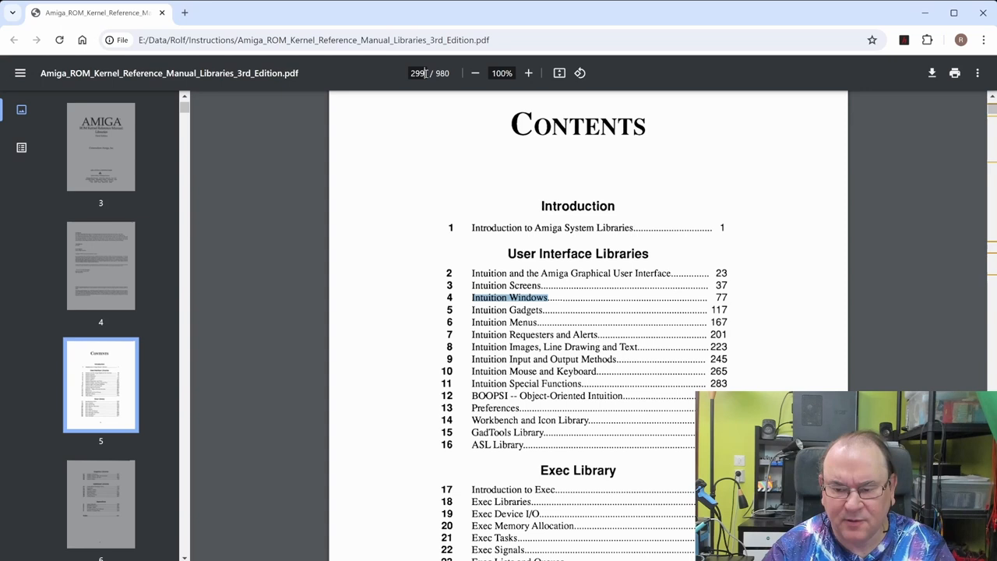
Jump to Chapter 12 on BOOPSI at page 299.
key("Return")
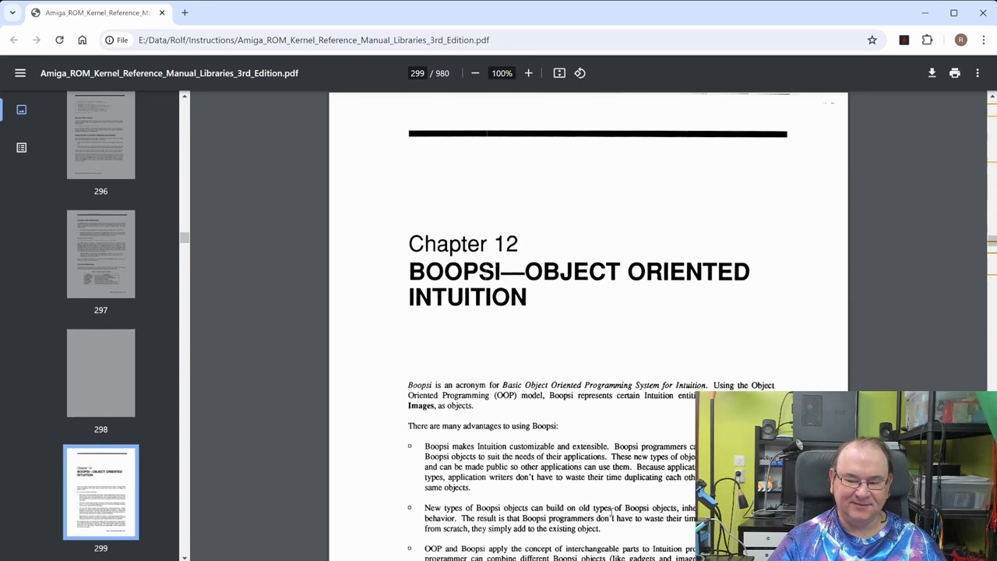
scroll(621, 465, "down", 2)
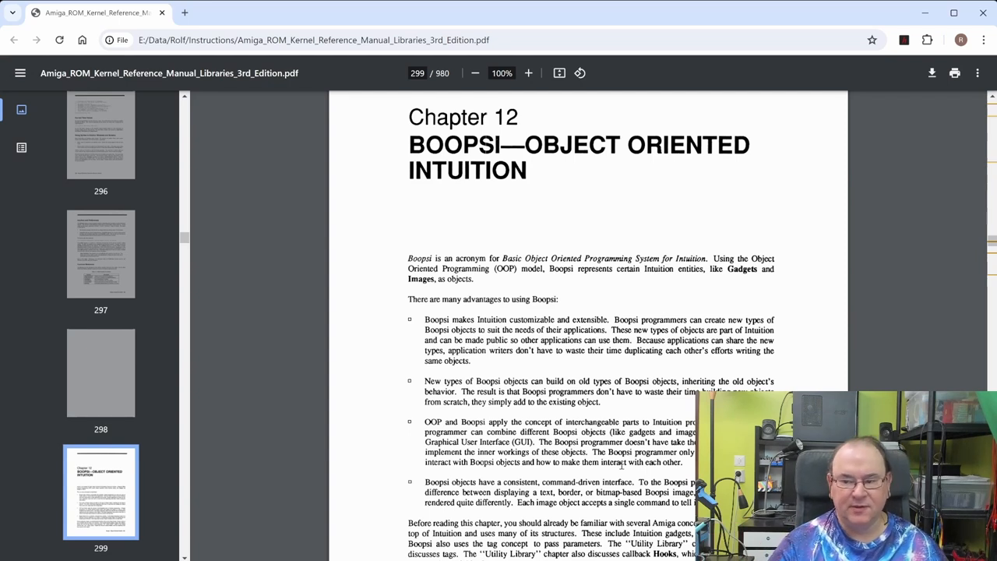
scroll(654, 427, "down", 3)
scroll(647, 419, "down", 4)
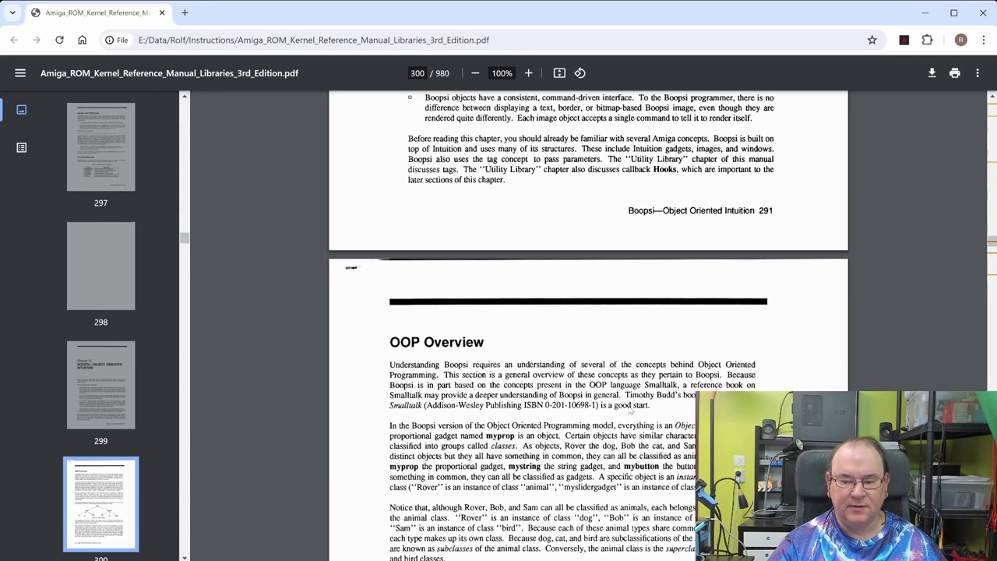
scroll(630, 405, "down", 2)
scroll(629, 406, "down", 3)
scroll(622, 403, "up", 2)
scroll(615, 400, "up", 1)
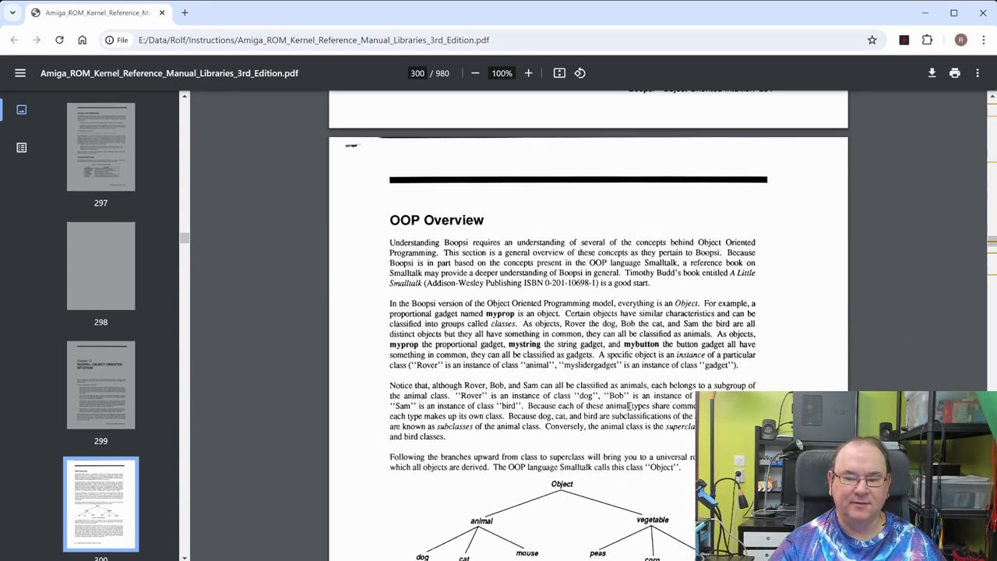
scroll(608, 394, "down", 3)
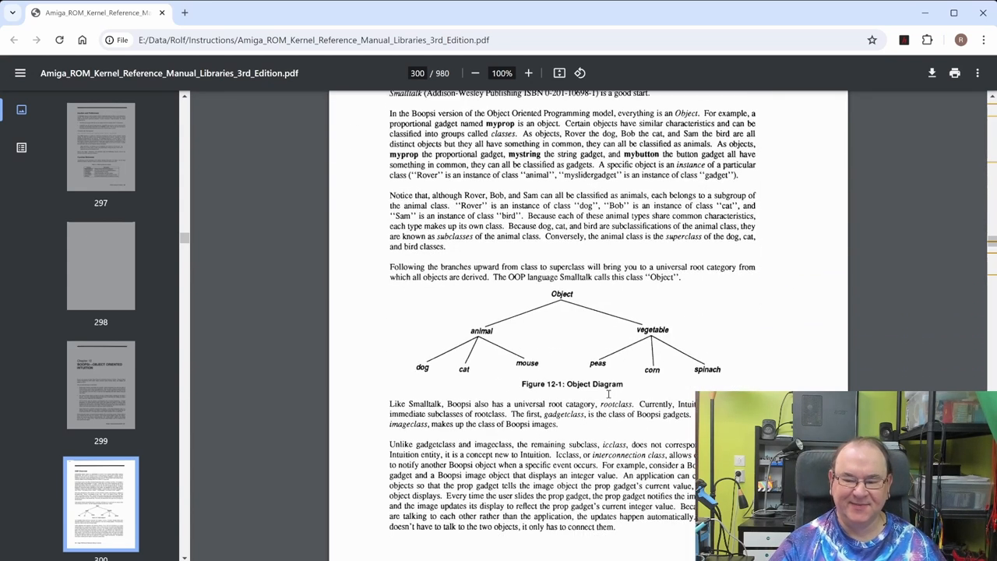
scroll(608, 394, "down", 2)
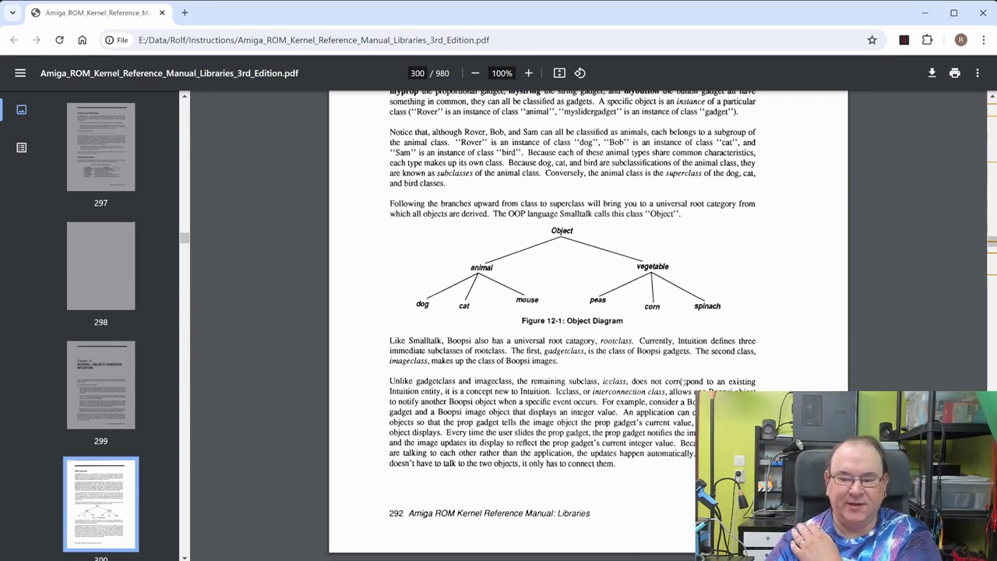
scroll(534, 393, "down", 3)
scroll(534, 394, "down", 1)
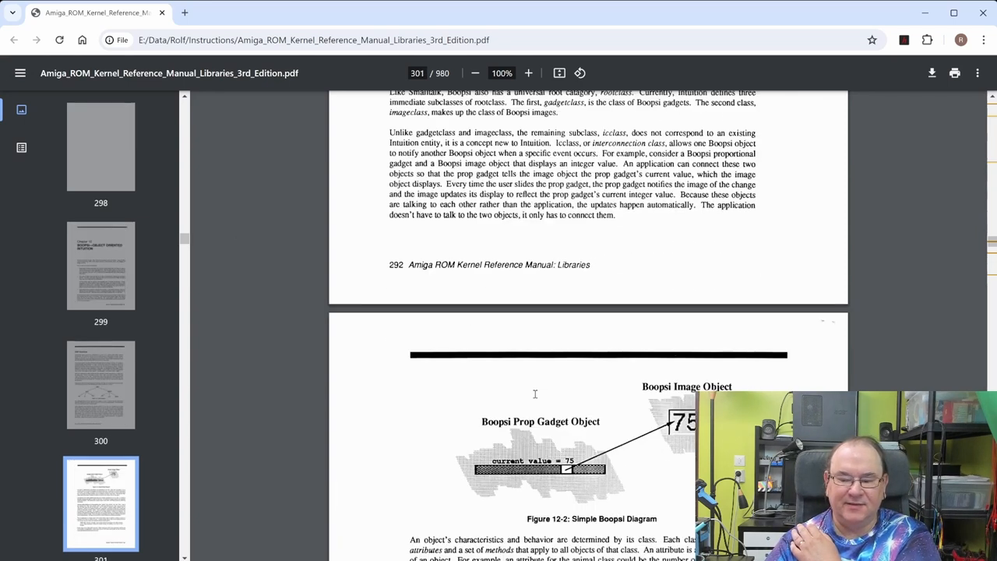
scroll(534, 393, "down", 5)
scroll(510, 255, "down", 1)
scroll(510, 255, "down", 5)
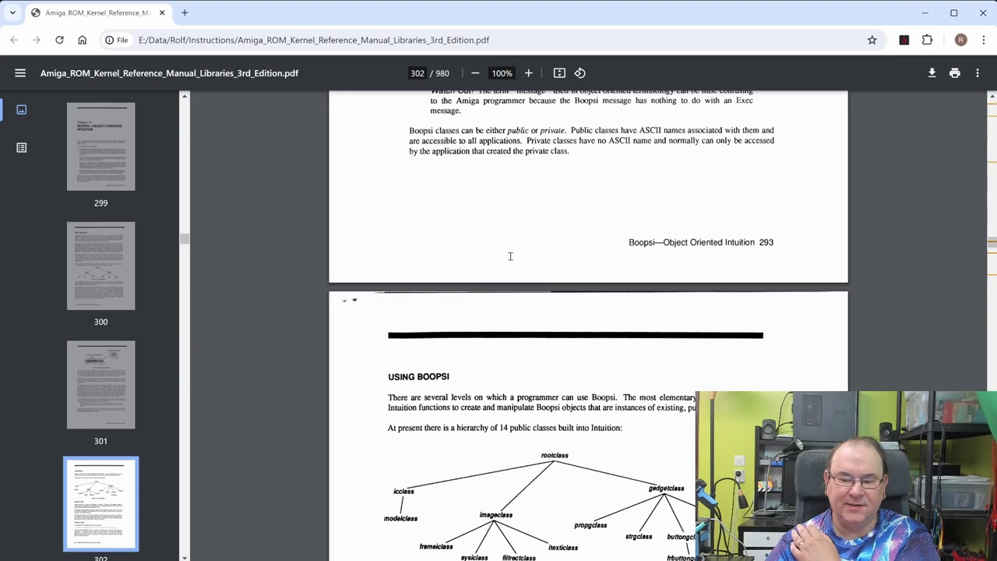
scroll(510, 256, "down", 2)
scroll(510, 255, "down", 1)
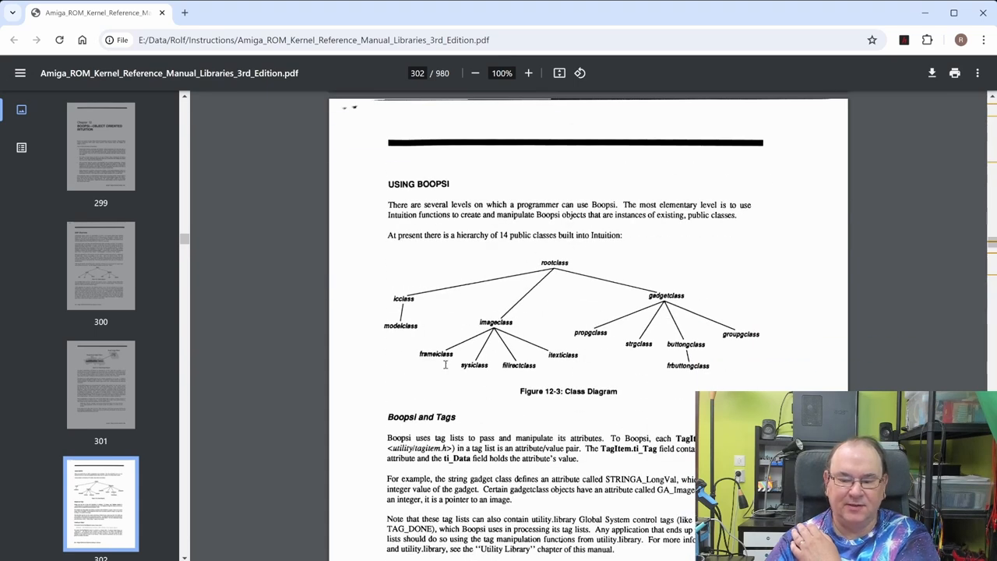
scroll(445, 364, "down", 3)
scroll(446, 364, "down", 4)
scroll(445, 364, "up", 1)
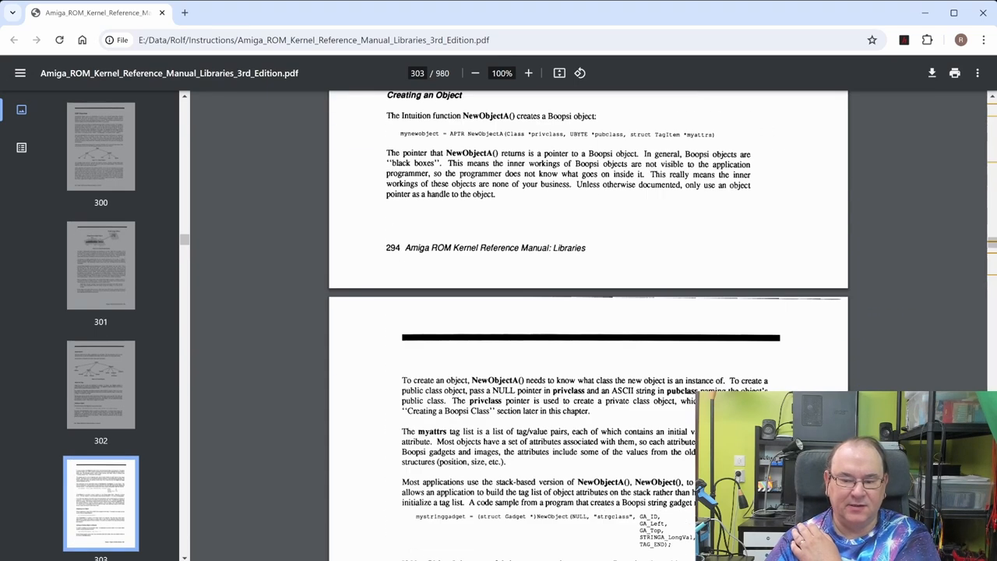
scroll(587, 323, "down", 4)
scroll(588, 323, "down", 3)
scroll(588, 323, "down", 3)
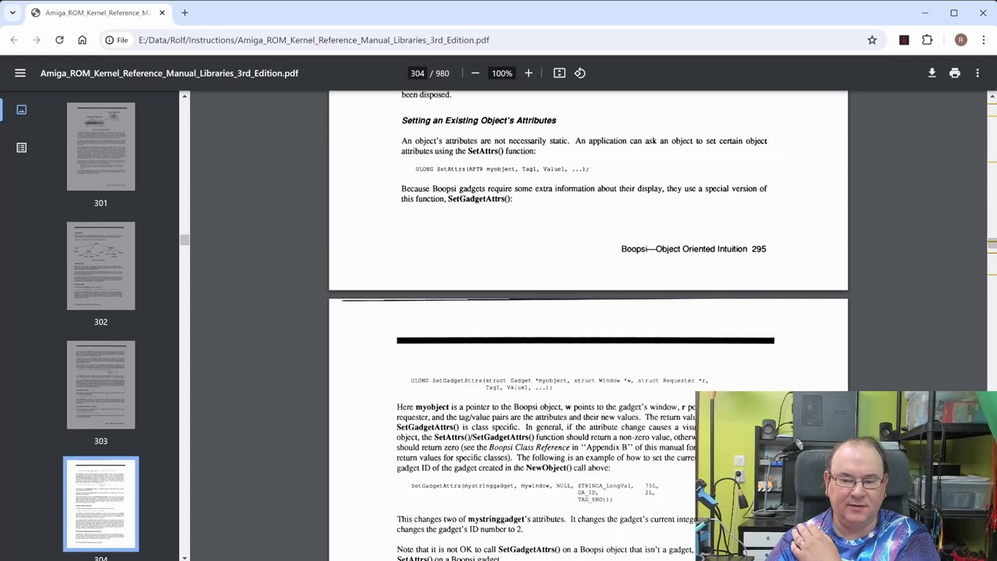
scroll(587, 323, "down", 4)
scroll(588, 324, "down", 3)
scroll(588, 323, "down", 2)
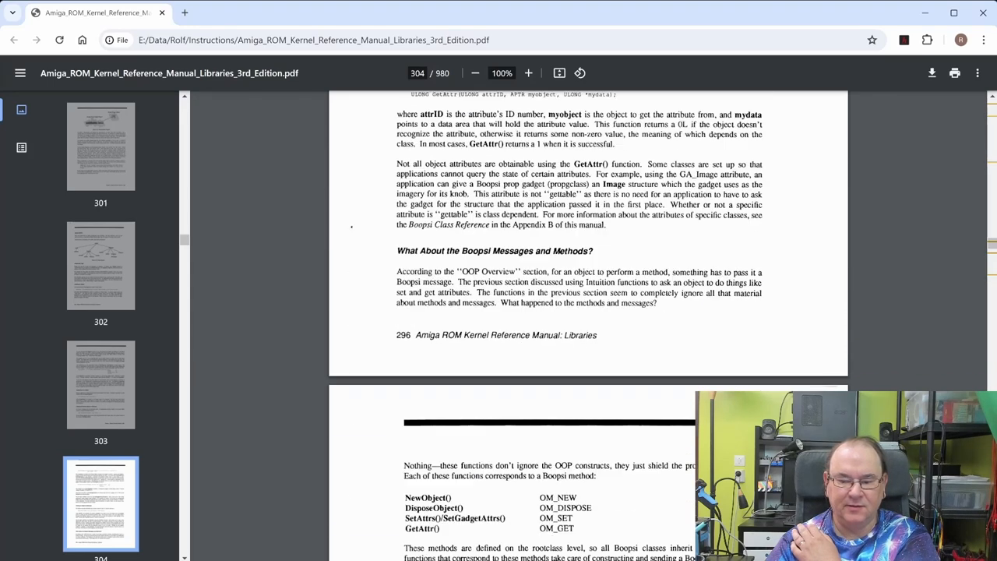
scroll(588, 323, "down", 2)
scroll(588, 323, "down", 2)
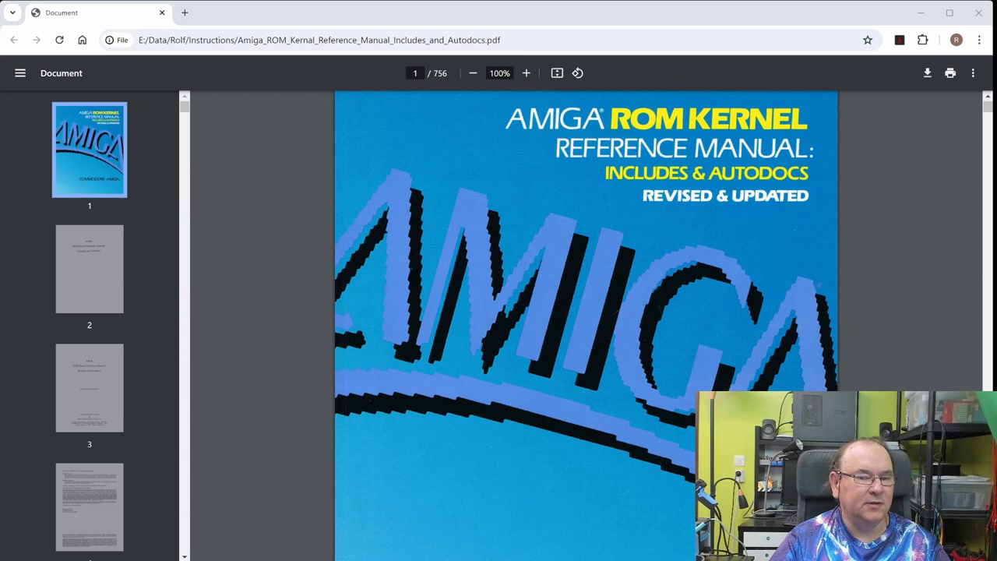
Go to page 2 of the Includes & Autodocs manual and highlight 'Includes and Autodocs' in its title.
left_click(409, 74)
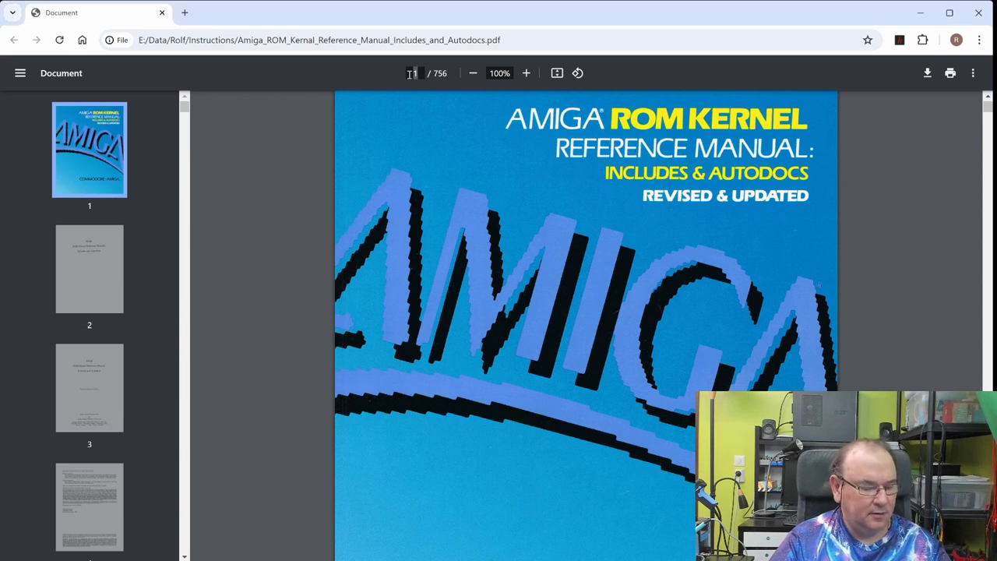
type("2")
key("Return")
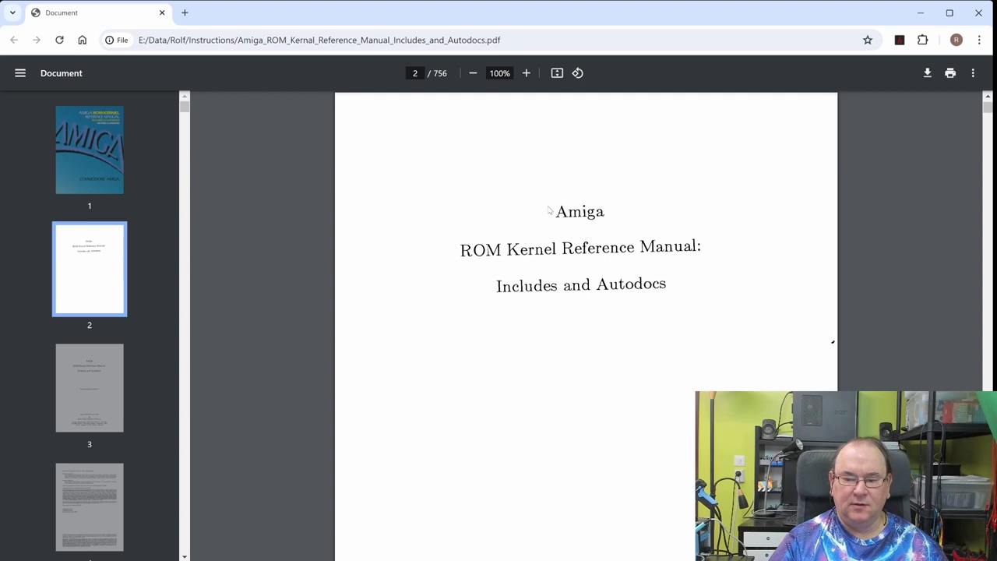
left_click_drag(555, 211, 707, 285)
left_click(623, 297)
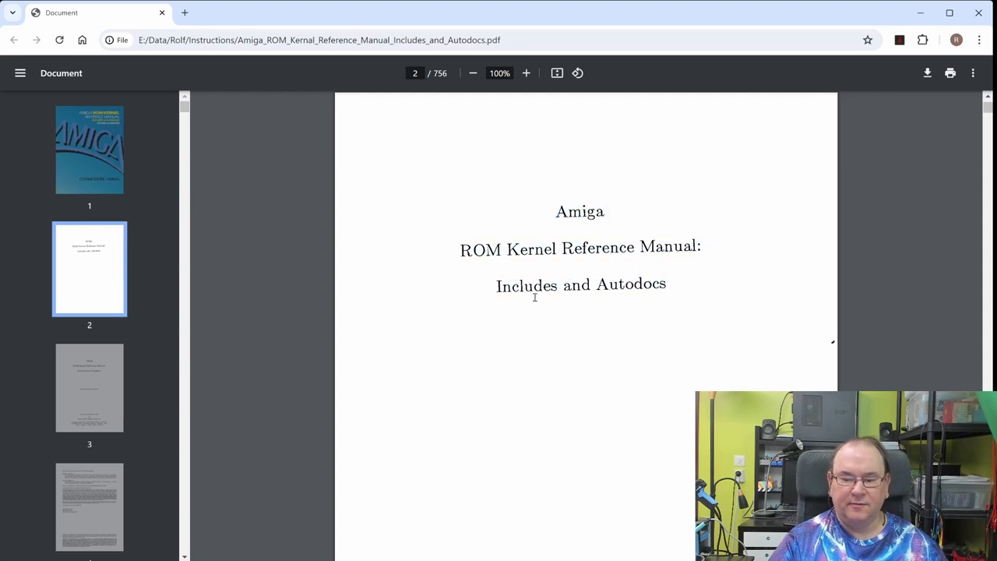
left_click_drag(493, 286, 667, 287)
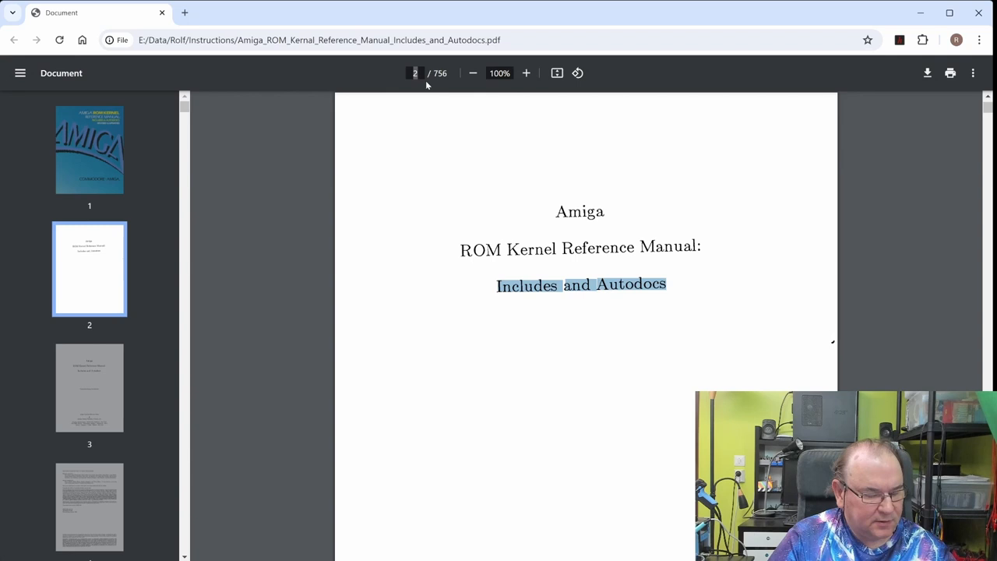
type("5")
key("Return")
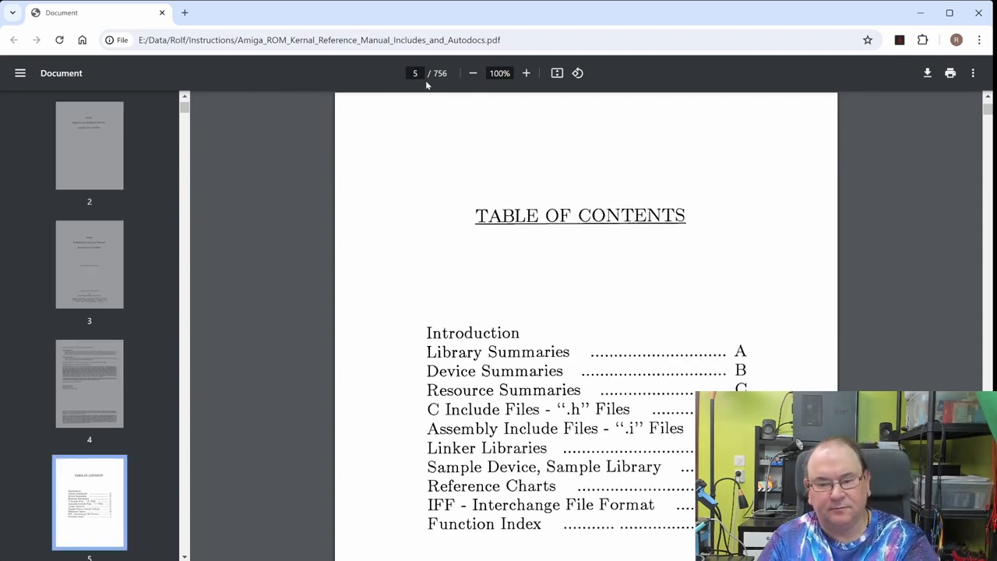
scroll(615, 306, "down", 1)
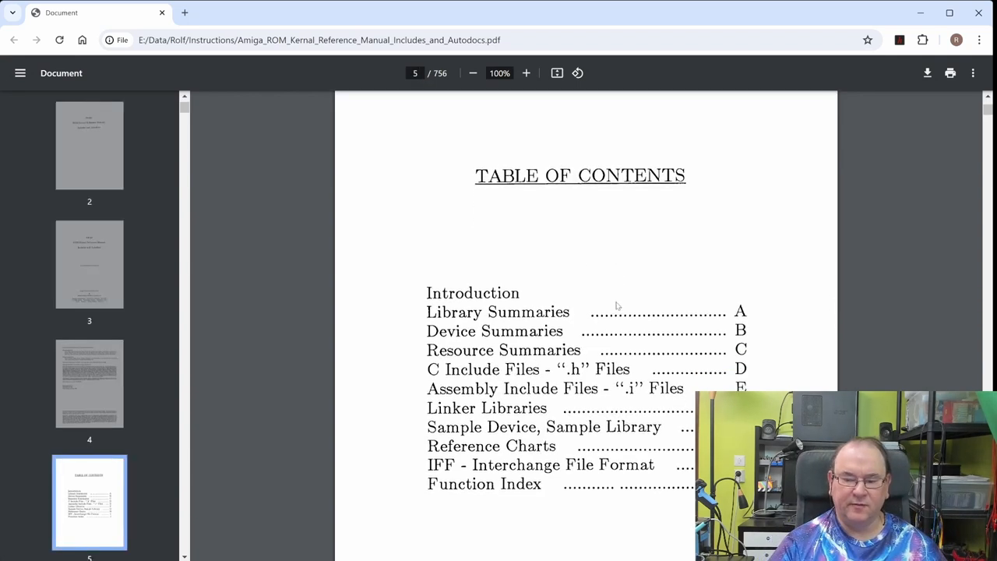
scroll(615, 305, "down", 4)
scroll(615, 305, "up", 2)
scroll(615, 306, "up", 3)
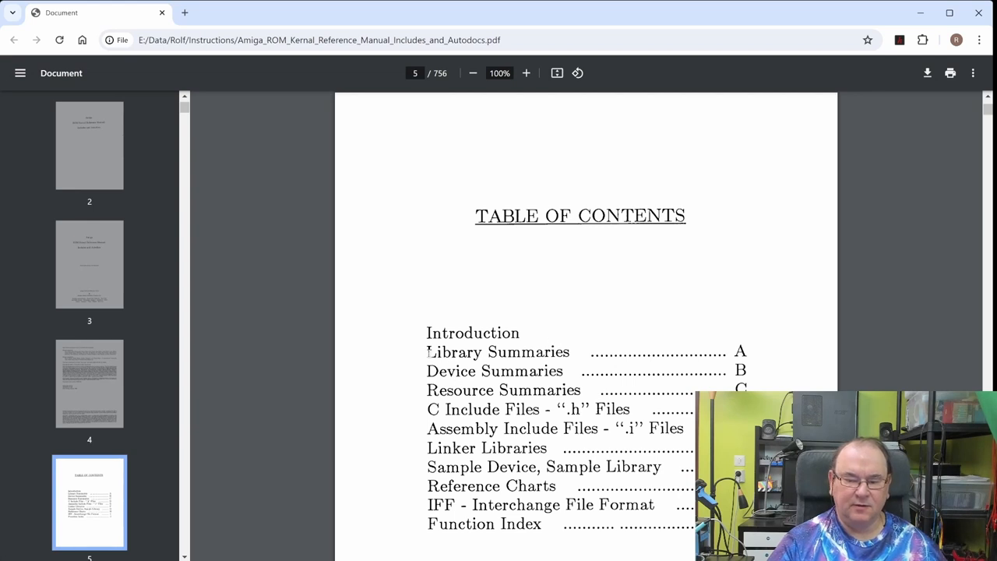
left_click_drag(429, 352, 578, 355)
left_click(498, 391)
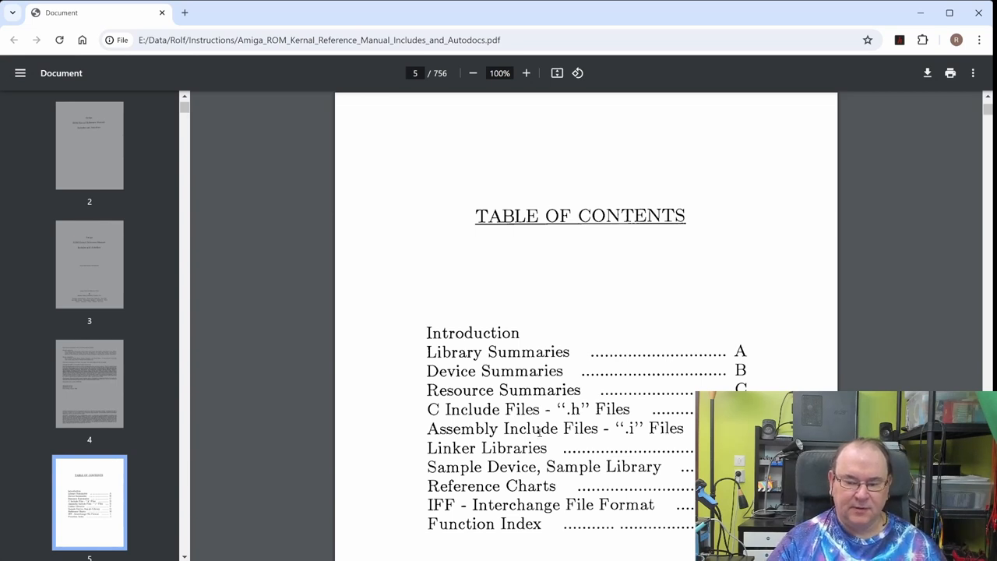
left_click_drag(432, 408, 580, 410)
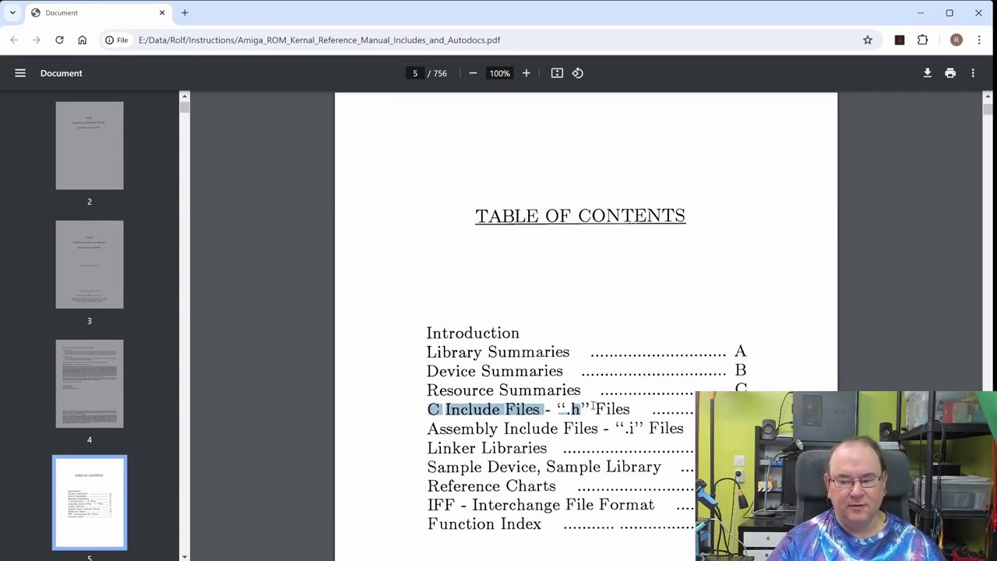
left_click(434, 409)
left_click_drag(433, 410, 635, 410)
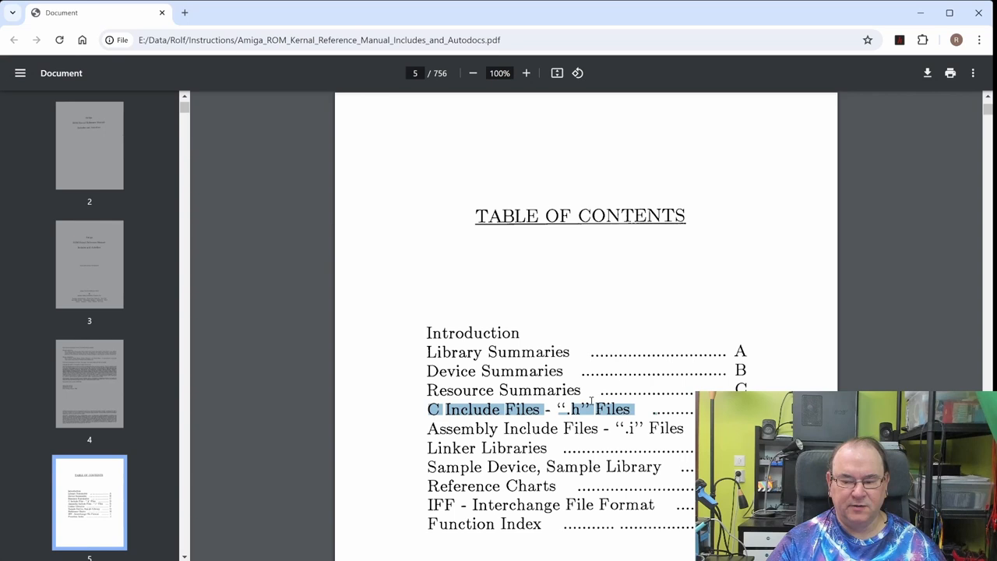
left_click(422, 430)
left_click_drag(429, 429, 687, 428)
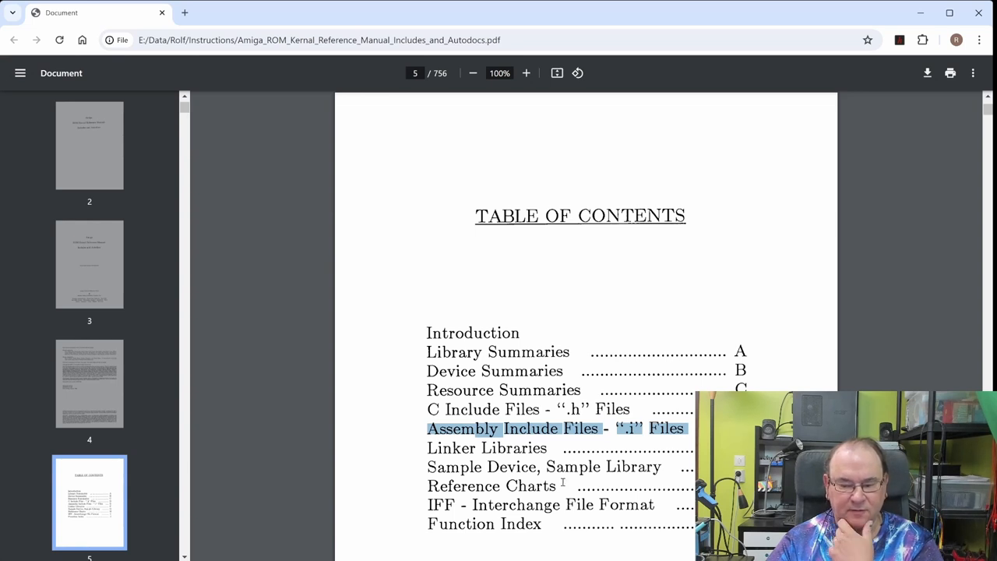
left_click(450, 454)
left_click_drag(425, 449, 568, 449)
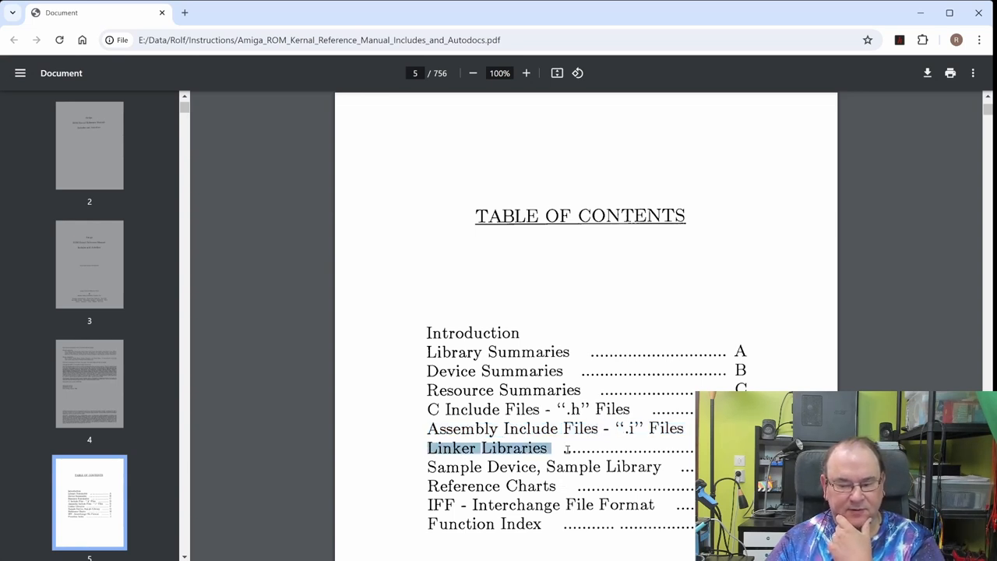
left_click(553, 478)
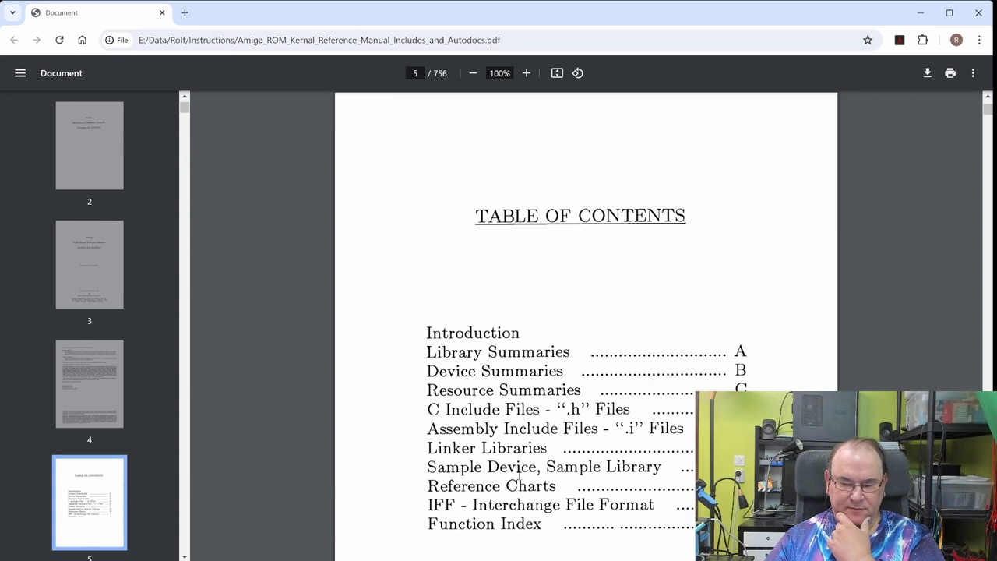
left_click_drag(428, 466, 669, 478)
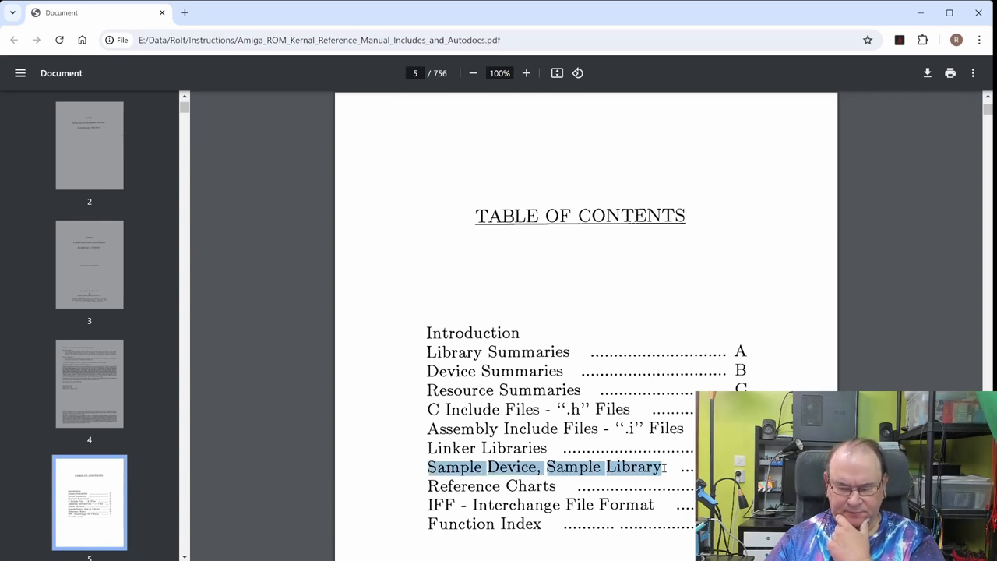
left_click(543, 503)
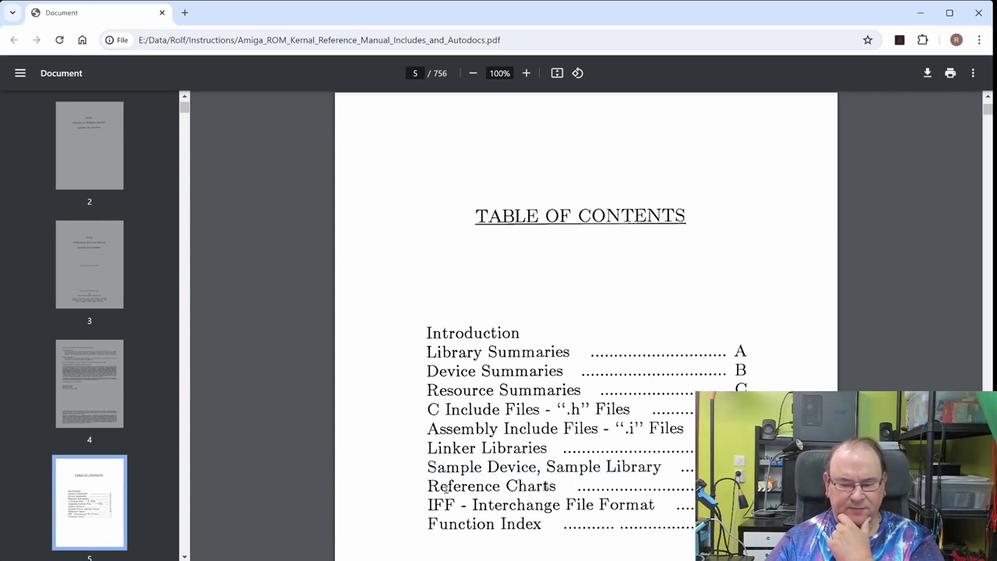
left_click_drag(427, 484, 587, 486)
left_click(560, 522)
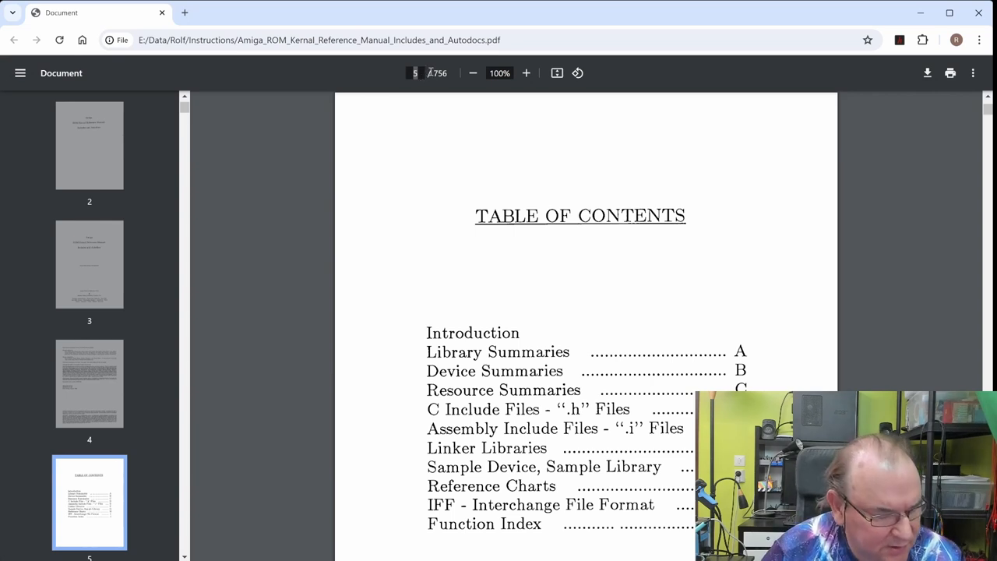
Jump to page 591 and highlight the 'IFF - Interchange File Format' section title.
left_click(428, 72)
type("59")
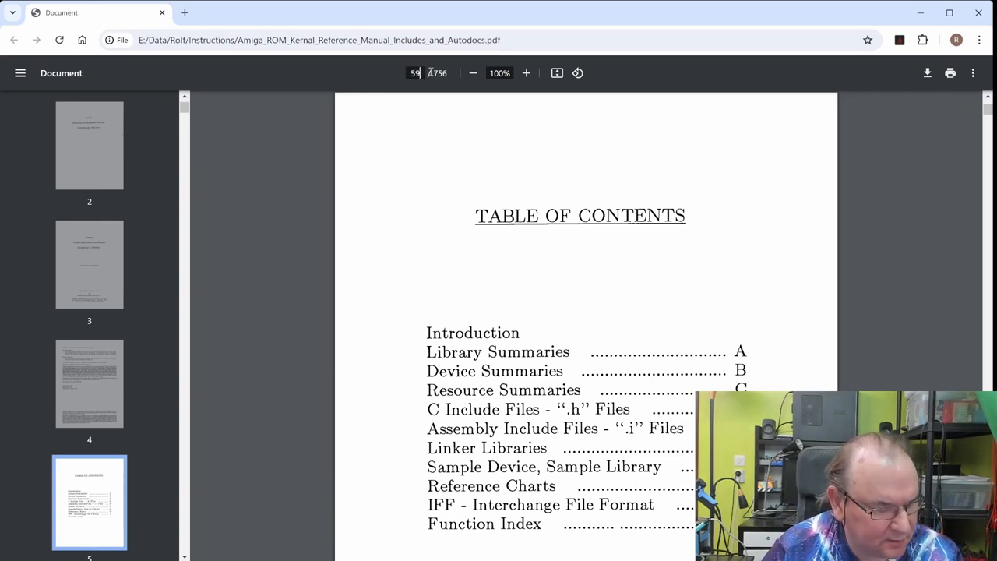
type("1")
key("Return")
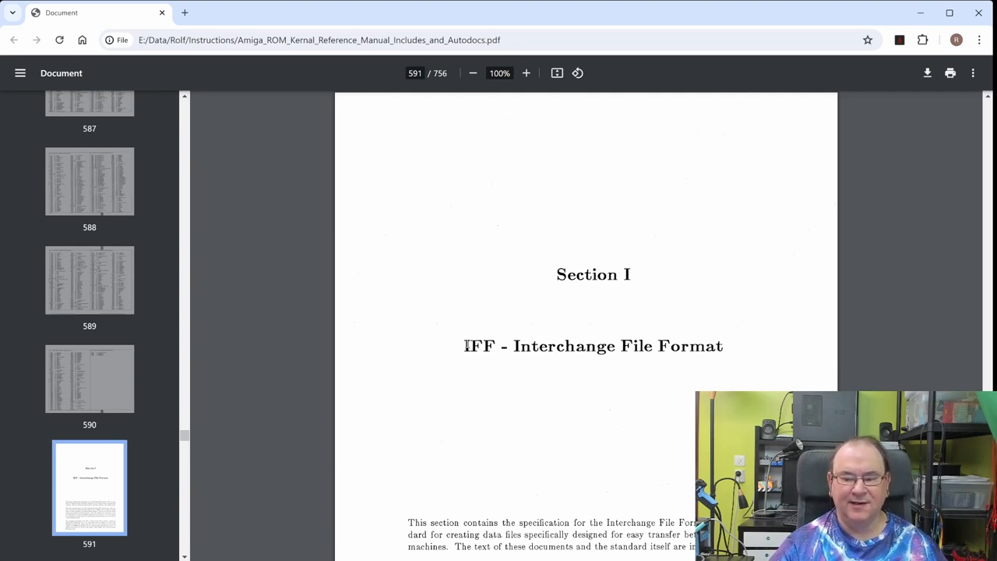
left_click_drag(465, 346, 728, 348)
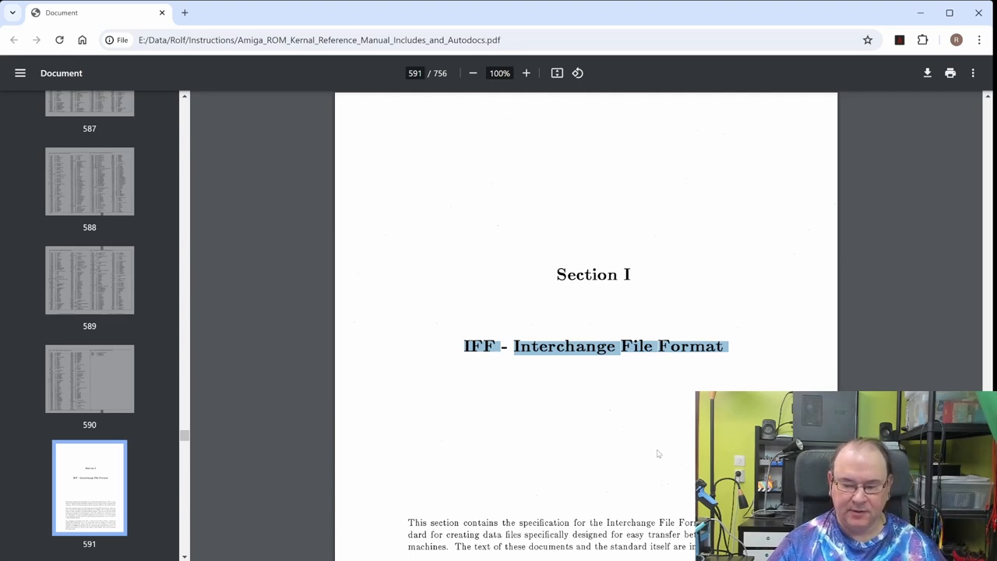
scroll(624, 445, "down", 2)
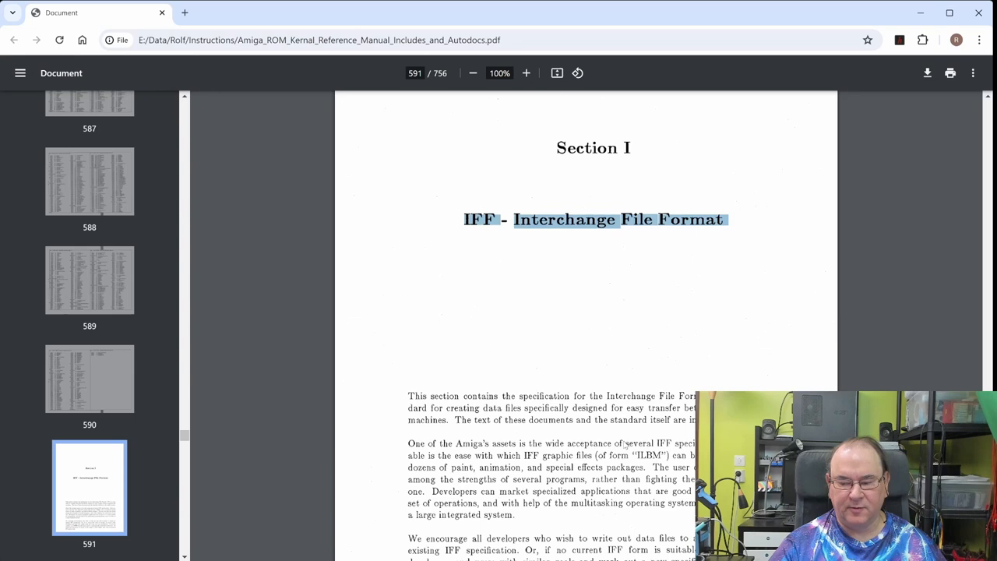
scroll(624, 444, "down", 2)
scroll(625, 445, "down", 2)
scroll(627, 443, "down", 2)
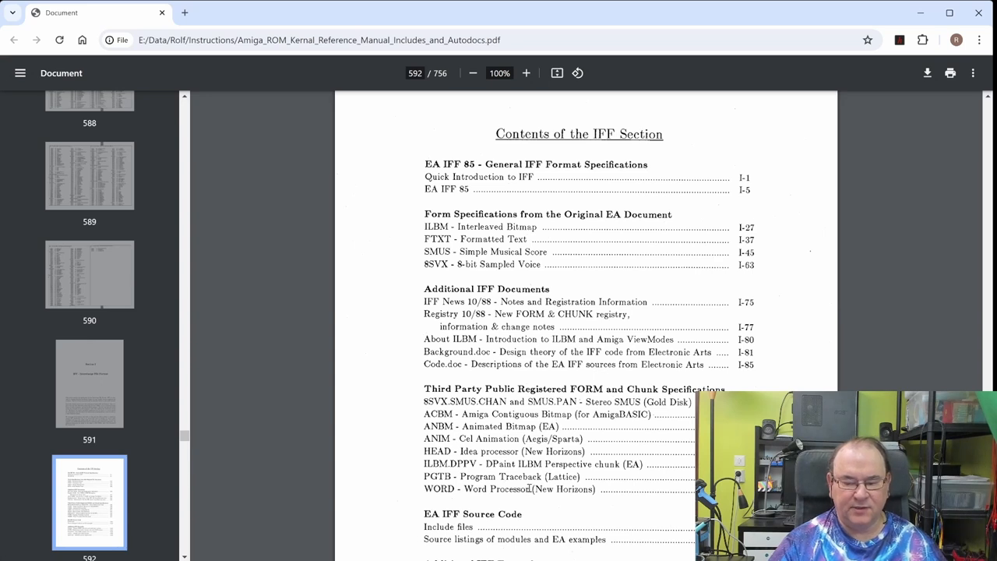
scroll(528, 488, "down", 2)
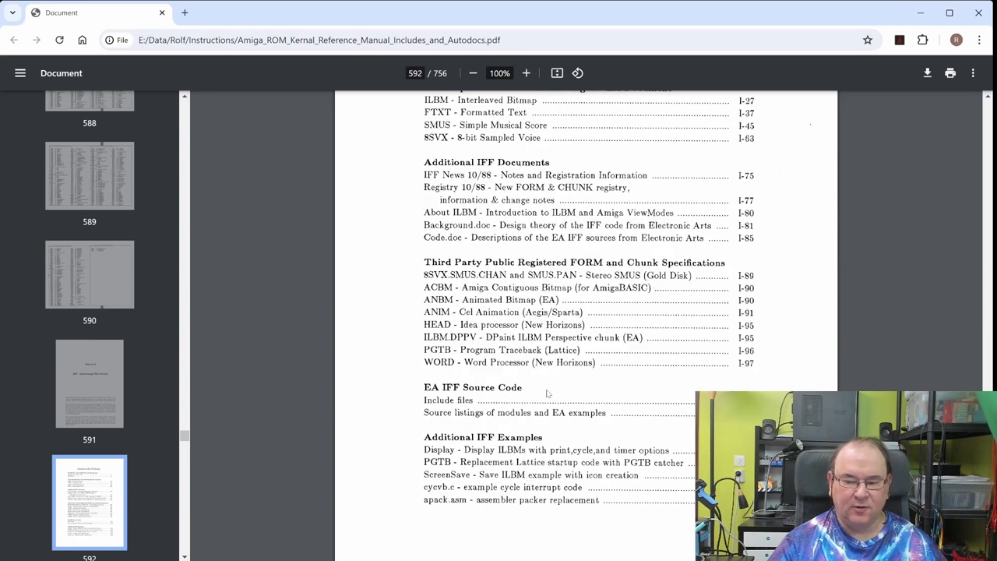
Highlight the 'WORD - Word Processor' entry in the IFF contents, then clear the selection.
left_click_drag(425, 362, 658, 363)
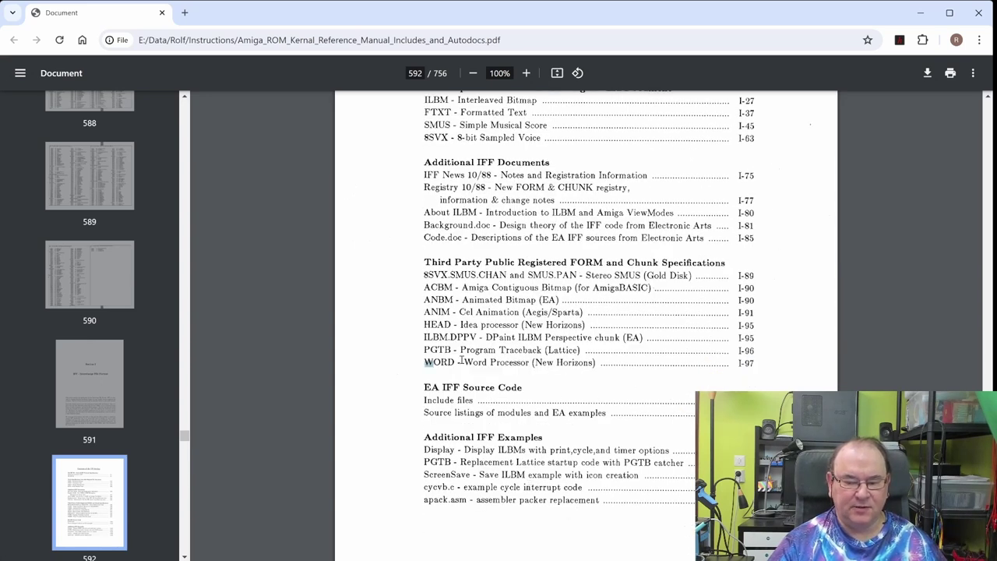
left_click(685, 407)
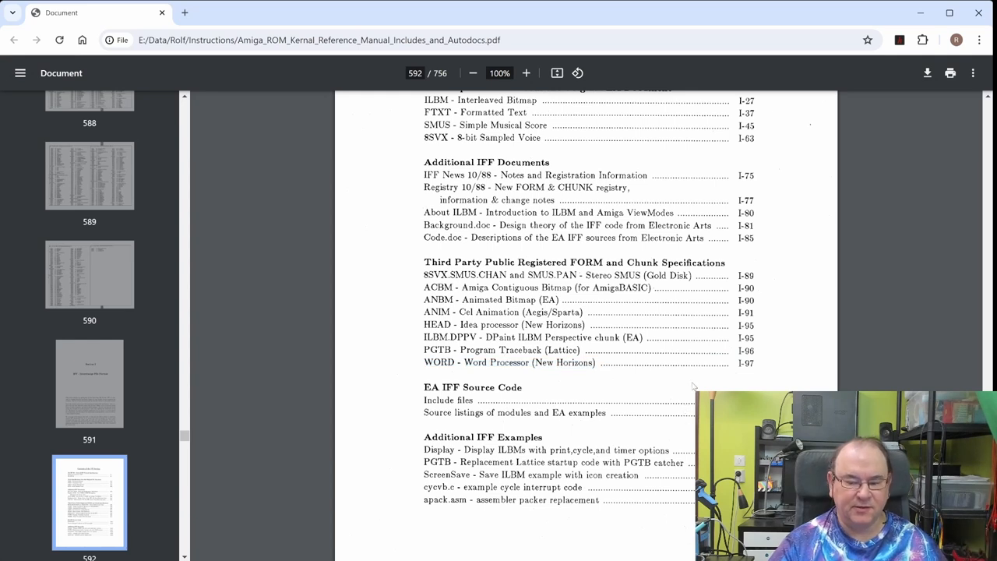
scroll(669, 403, "down", 4)
scroll(670, 404, "down", 5)
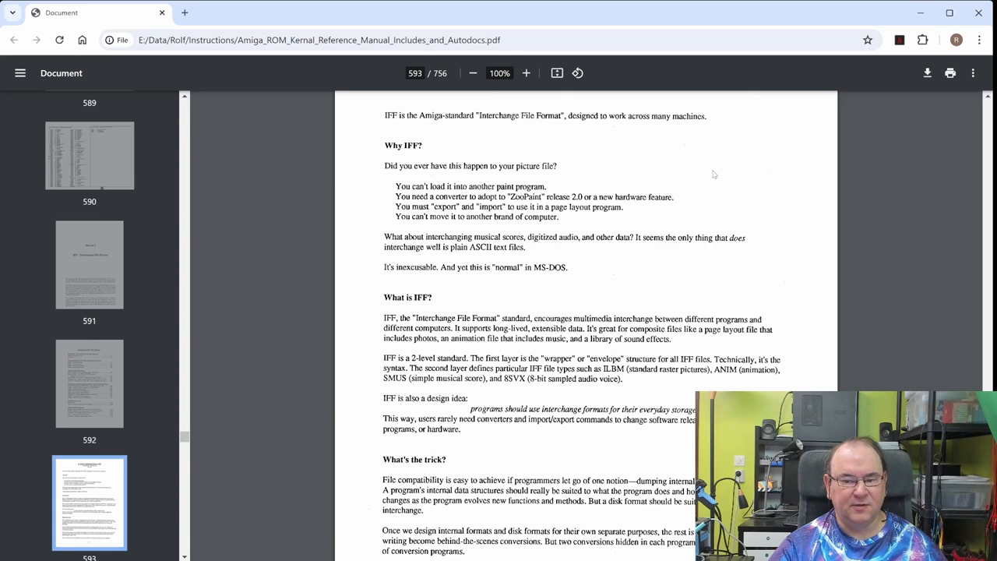
scroll(613, 265, "up", 3)
scroll(613, 266, "up", 3)
scroll(613, 265, "up", 5)
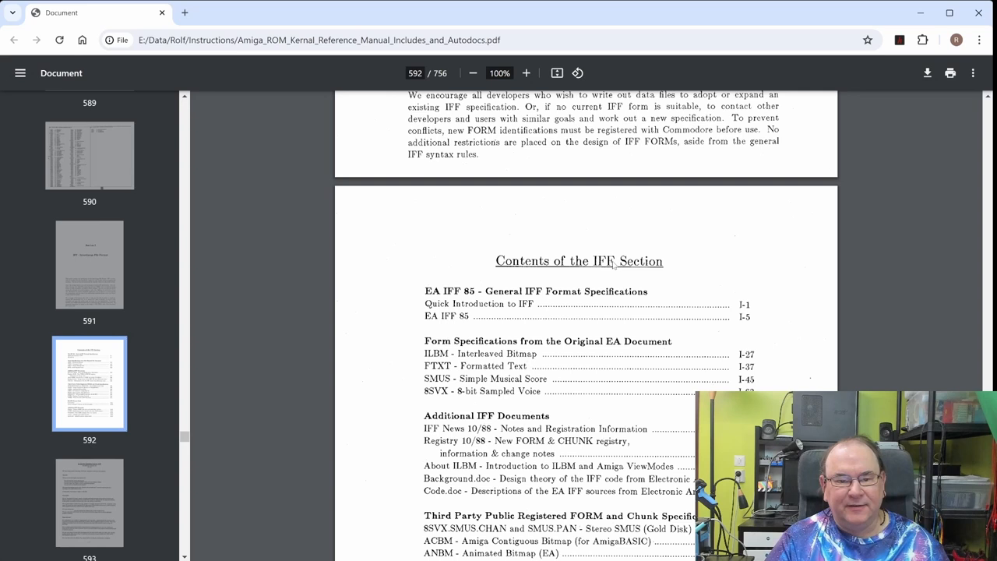
scroll(717, 306, "up", 3)
scroll(717, 306, "up", 4)
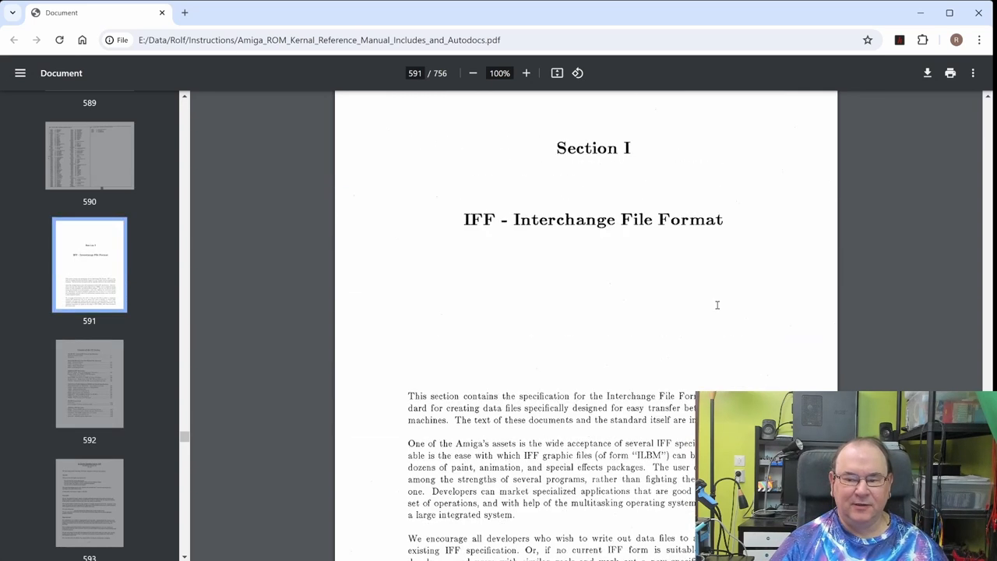
scroll(717, 306, "up", 3)
scroll(719, 307, "up", 2)
scroll(719, 308, "down", 2)
scroll(719, 308, "down", 3)
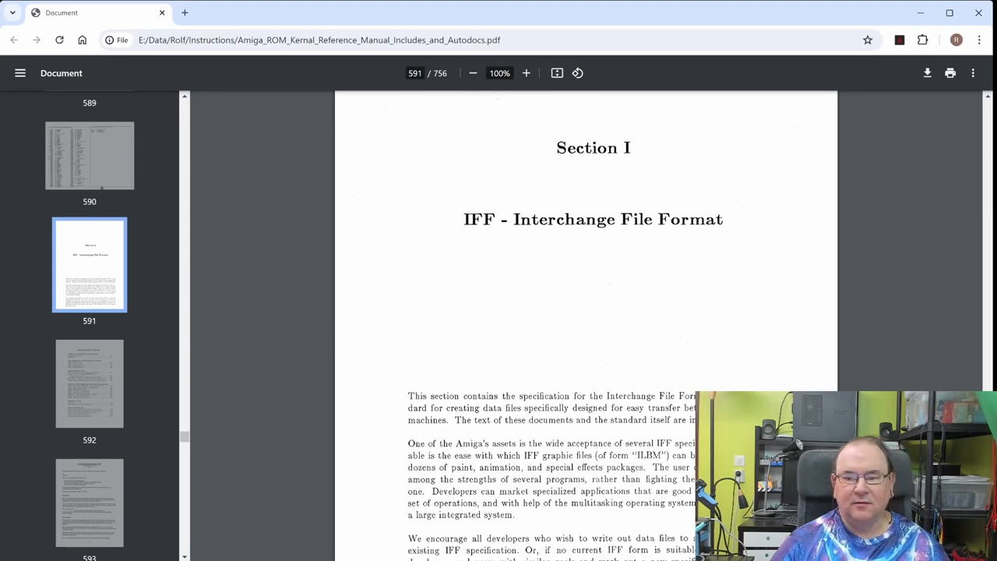
scroll(711, 299, "up", 2)
scroll(711, 299, "up", 5)
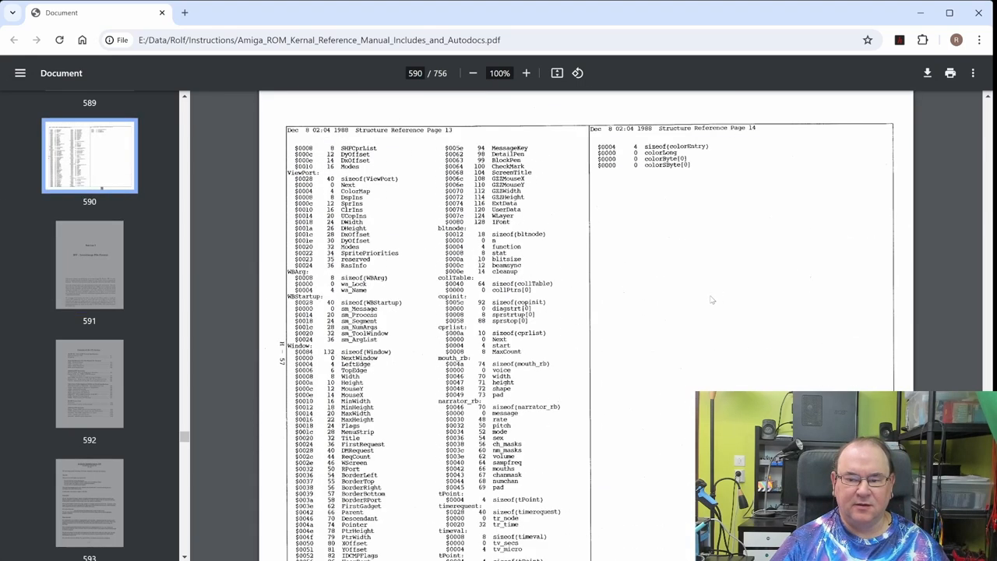
scroll(711, 299, "up", 5)
scroll(711, 299, "up", 5)
scroll(711, 299, "up", 5)
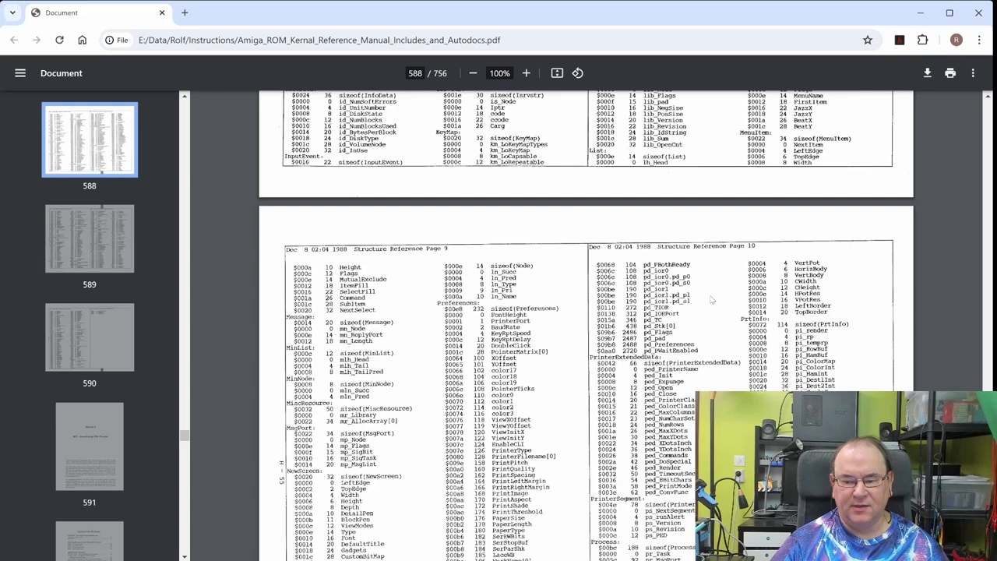
scroll(711, 299, "up", 3)
scroll(711, 299, "up", 5)
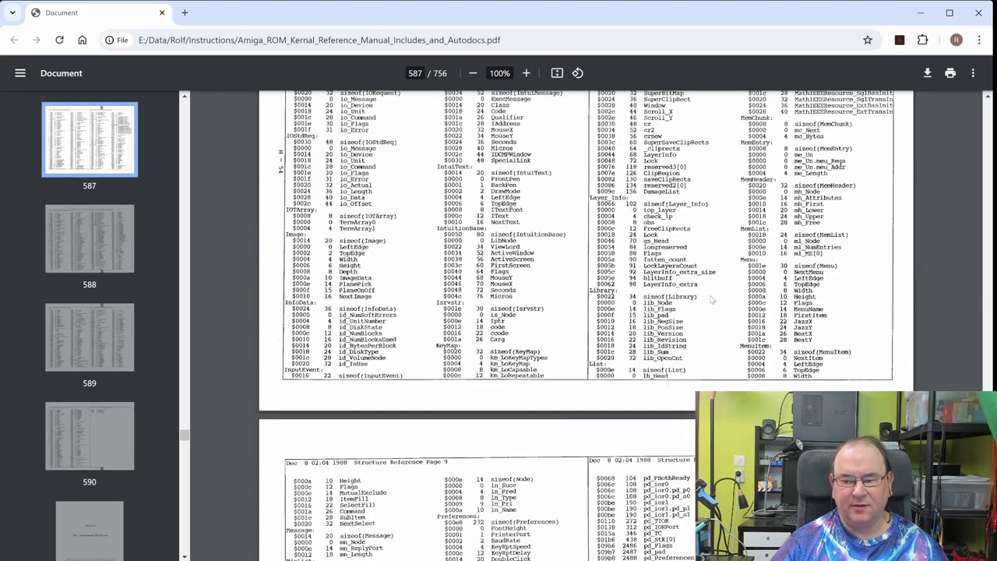
scroll(711, 299, "up", 5)
scroll(720, 296, "up", 3)
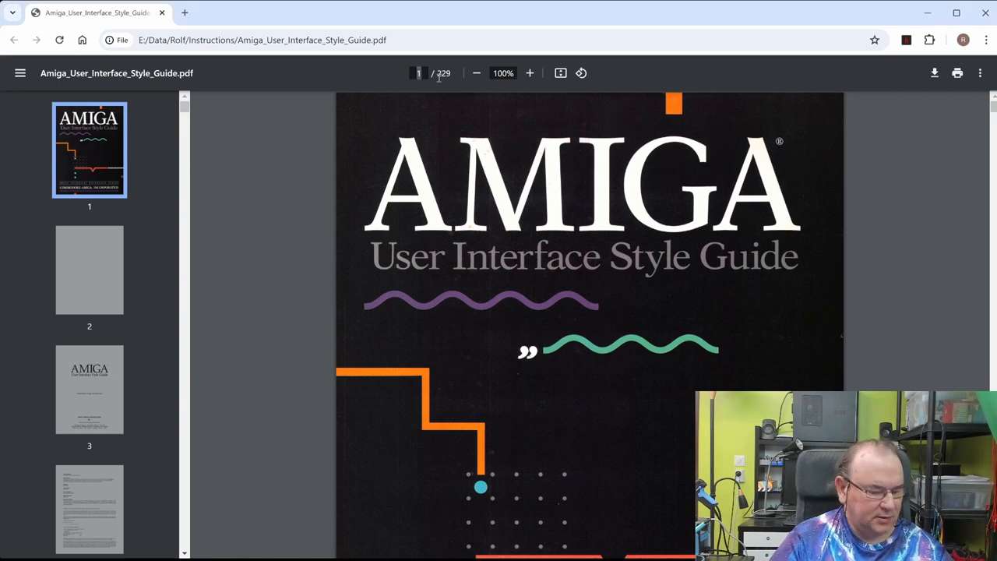
type("2")
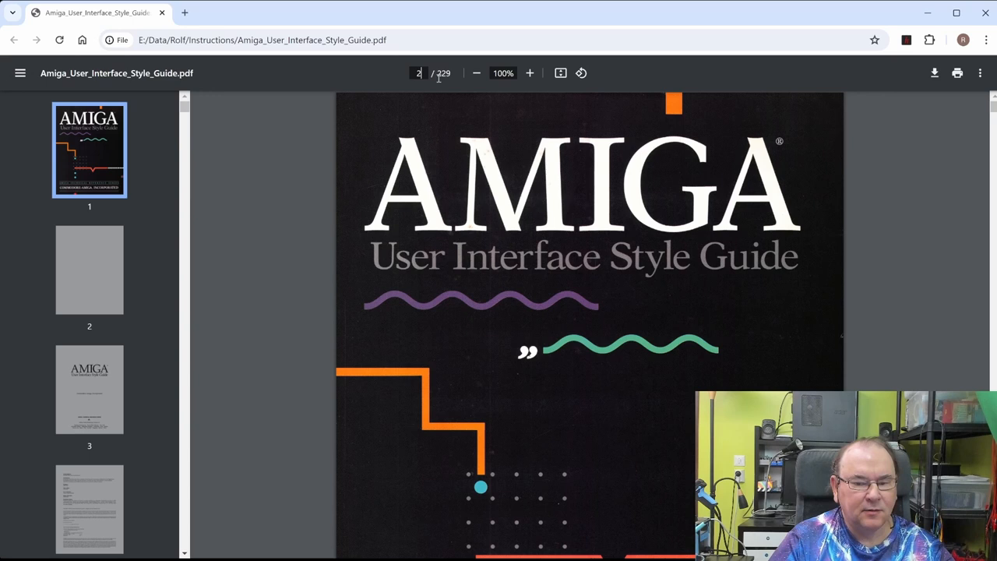
Go to page 2 of the Style Guide and highlight the 'Commodore-Amiga, Incorporated' publisher line.
key("Return")
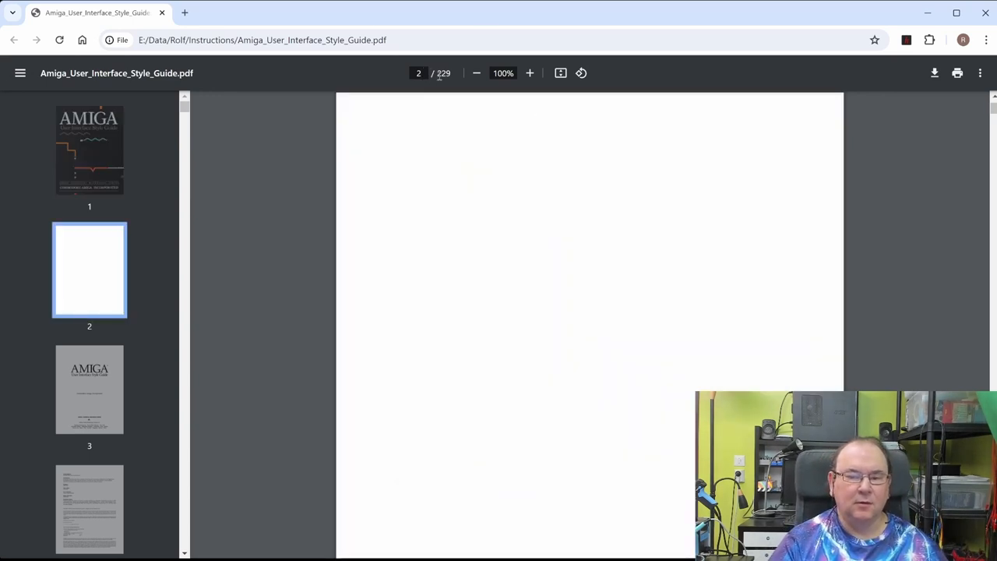
scroll(598, 263, "down", 8)
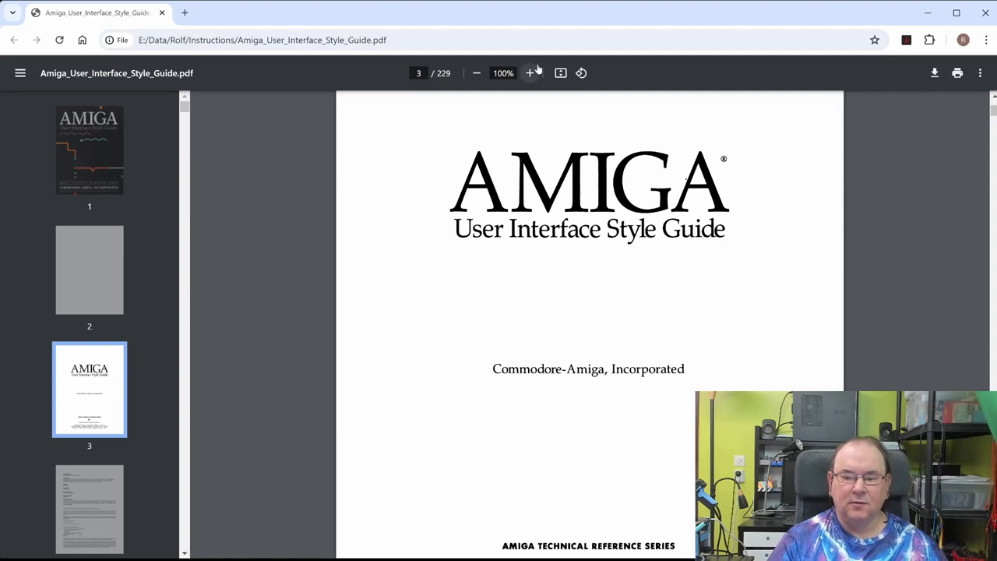
left_click_drag(484, 368, 556, 379)
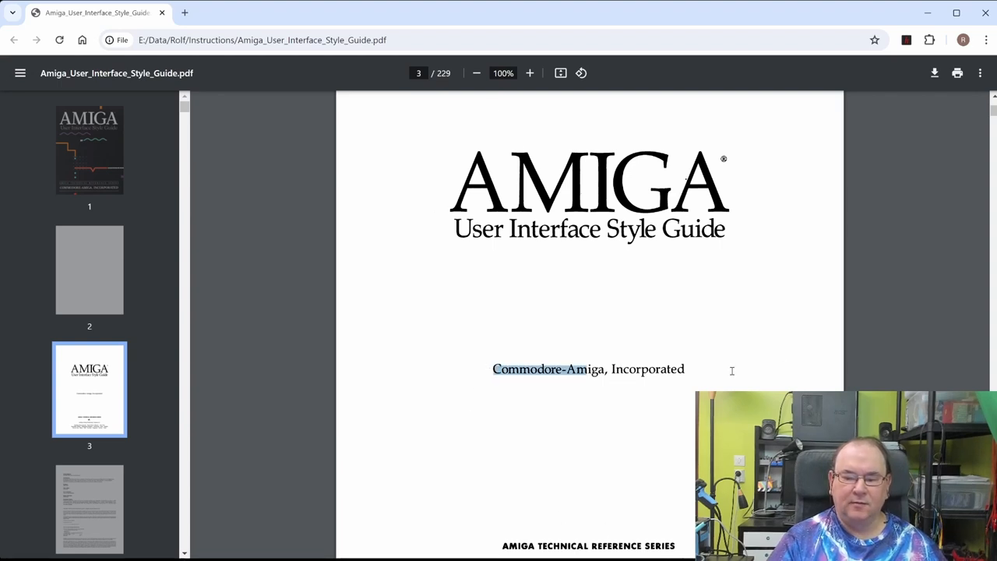
scroll(559, 377, "down", 3)
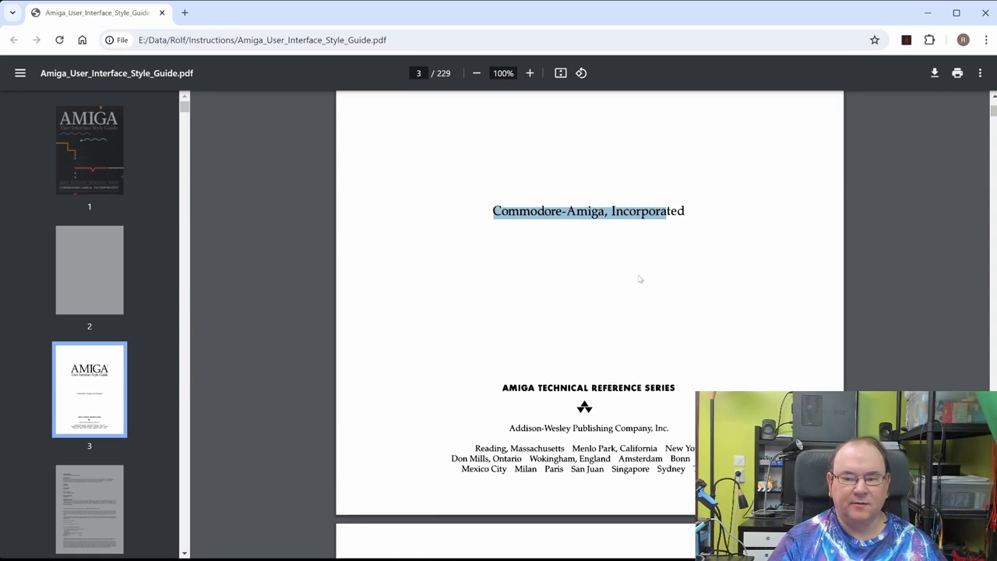
scroll(638, 280, "up", 4)
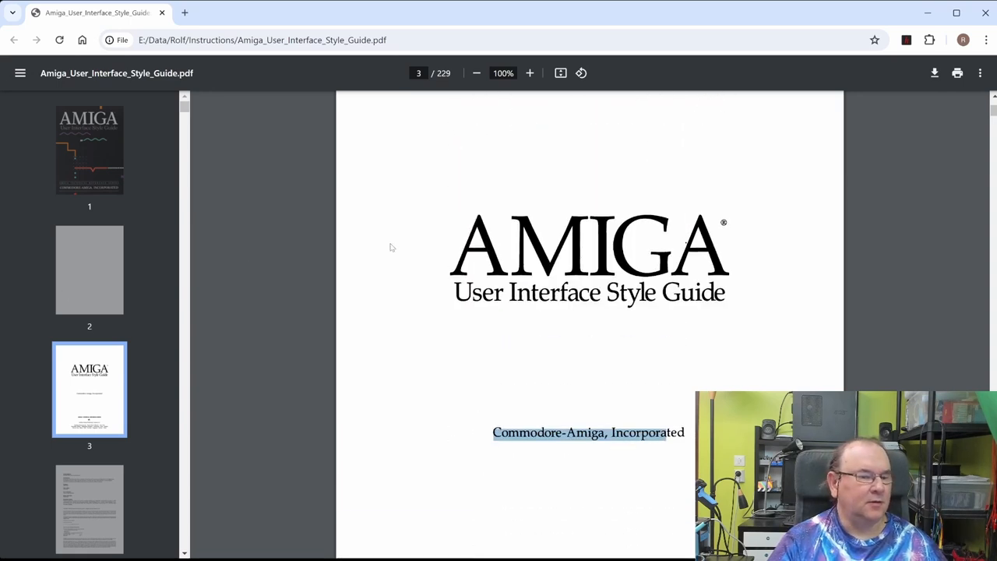
Jump to page 5, the Style Guide's Contents page.
left_click(424, 74)
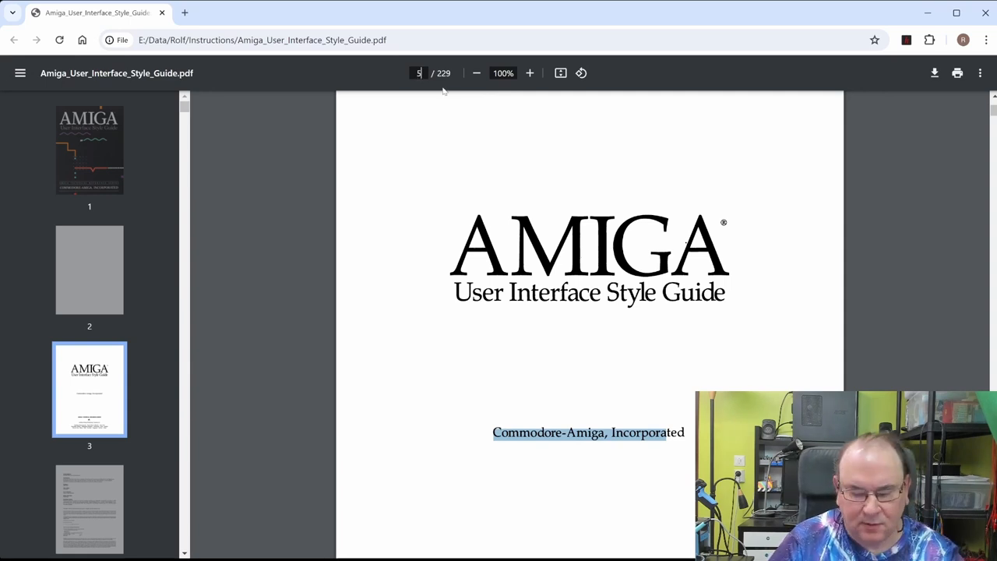
type("5")
key("Return")
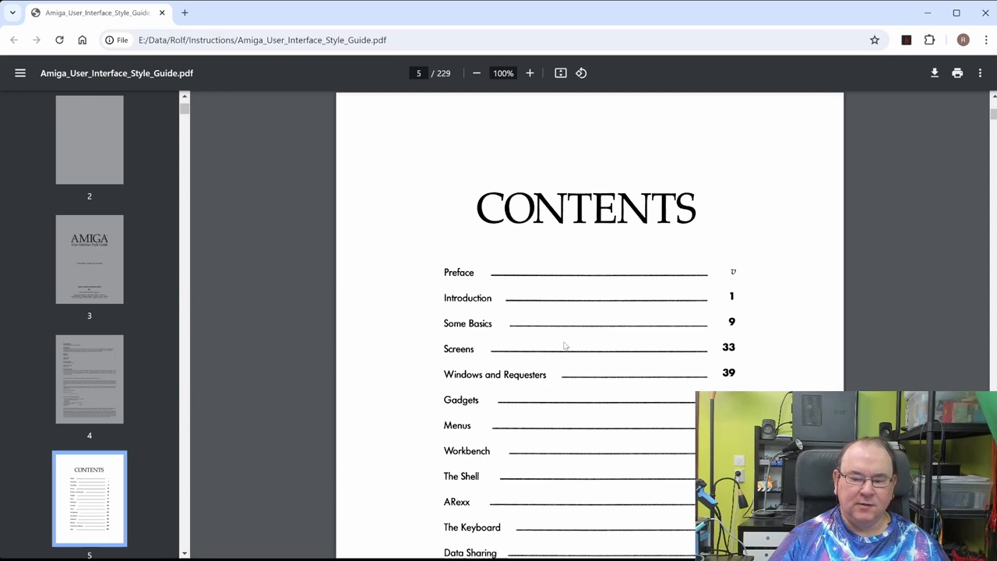
scroll(565, 345, "down", 1)
scroll(564, 345, "down", 1)
scroll(569, 341, "down", 1)
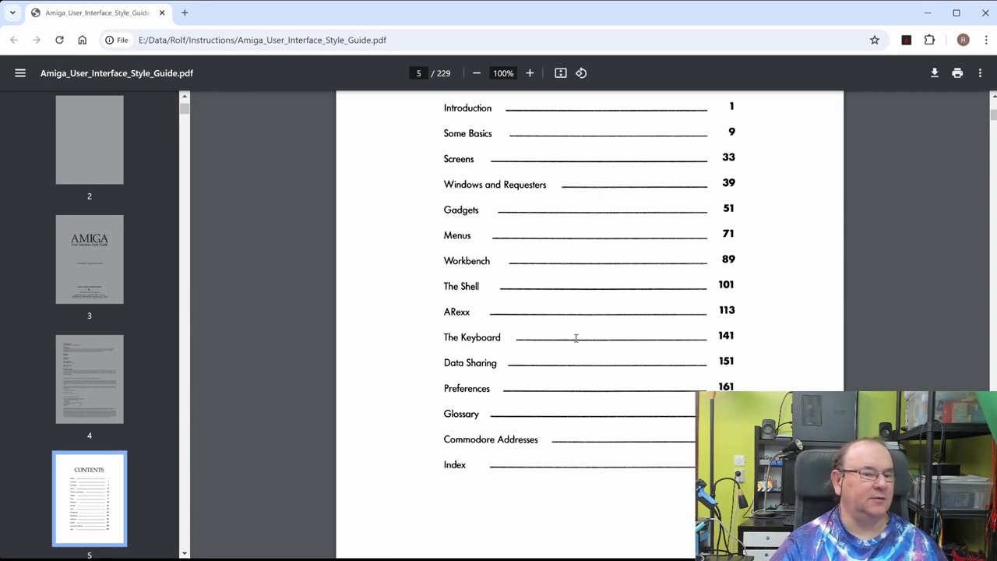
scroll(498, 233, "down", 2)
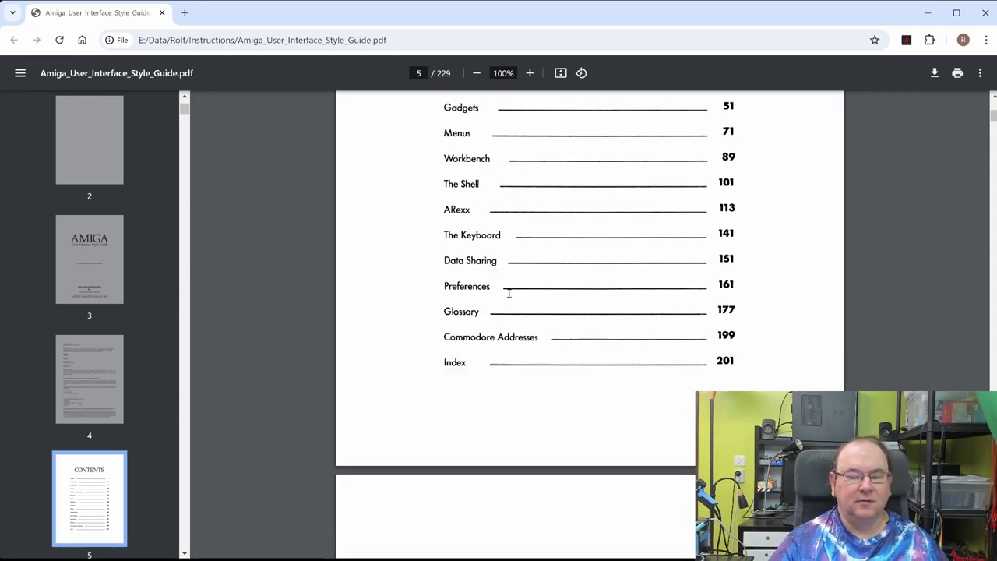
scroll(508, 292, "down", 5)
scroll(508, 292, "down", 7)
scroll(510, 296, "down", 3)
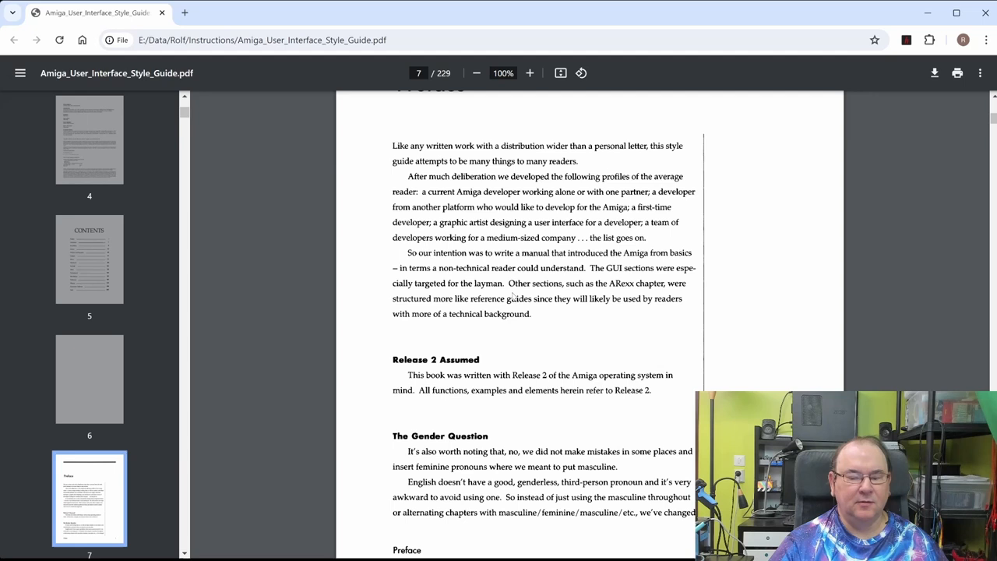
scroll(512, 294, "up", 2)
scroll(514, 296, "down", 1)
scroll(515, 296, "down", 1)
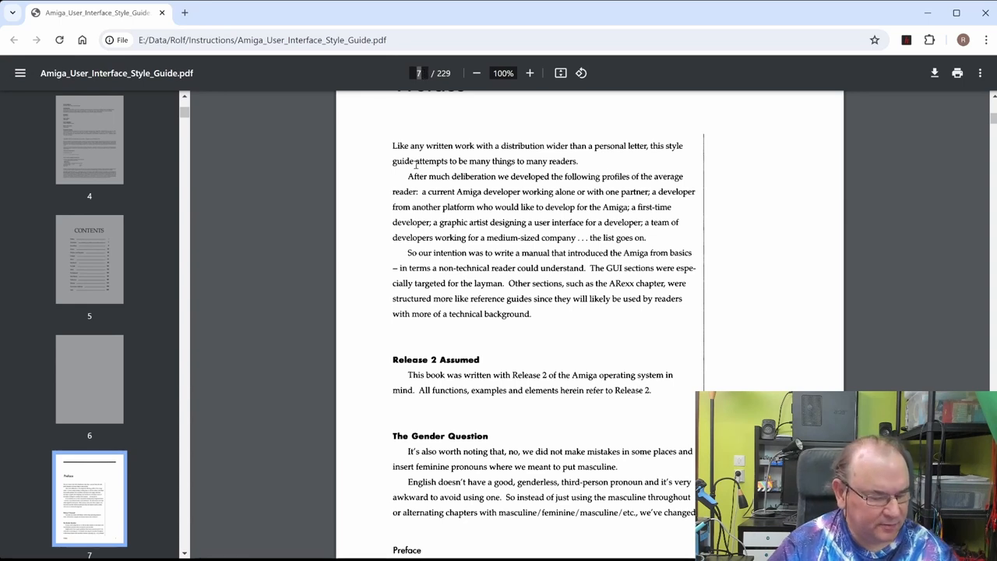
type("47")
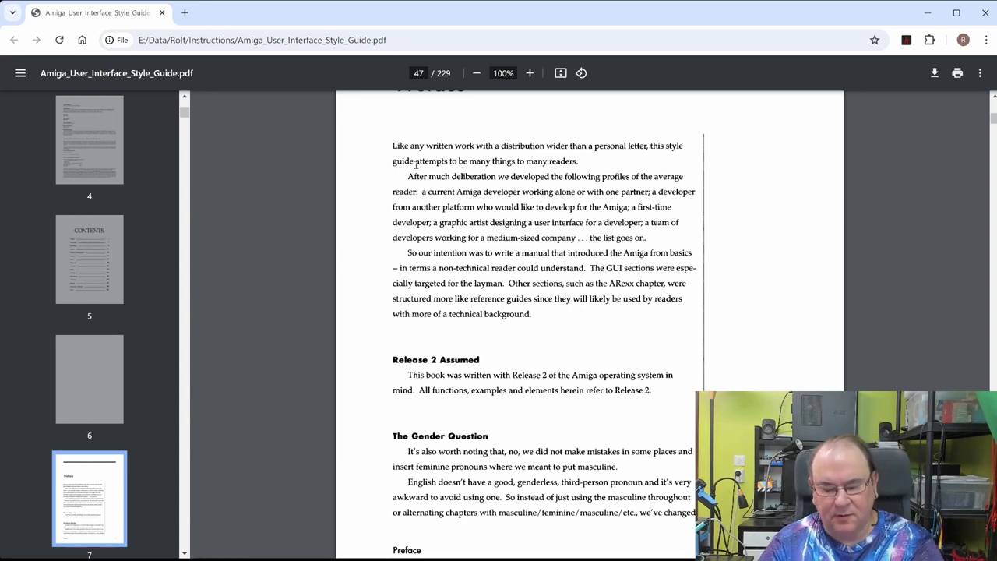
Jump to page 47, the opening of the Windows and Requesters chapter.
key("Return")
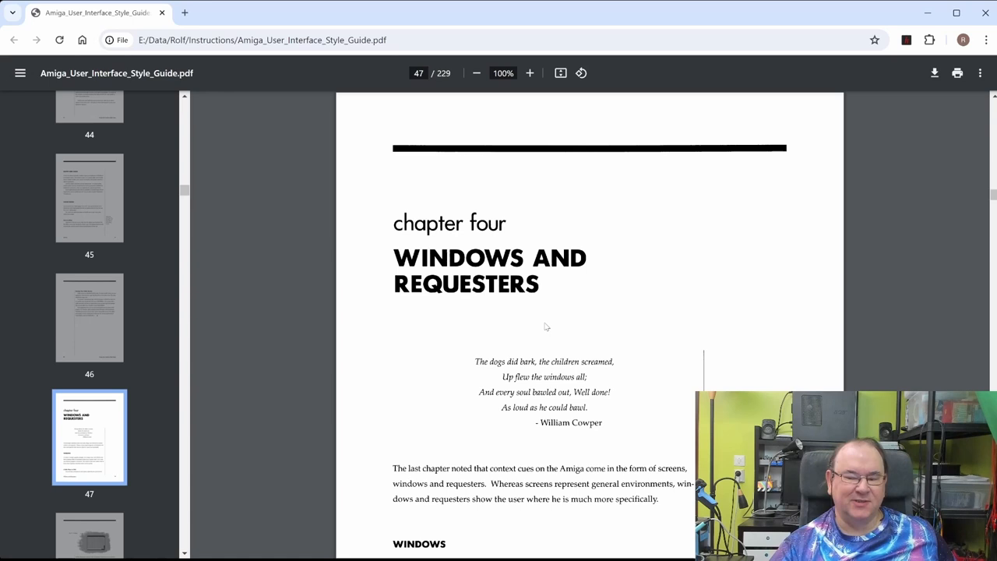
scroll(563, 323, "down", 3)
scroll(564, 327, "down", 3)
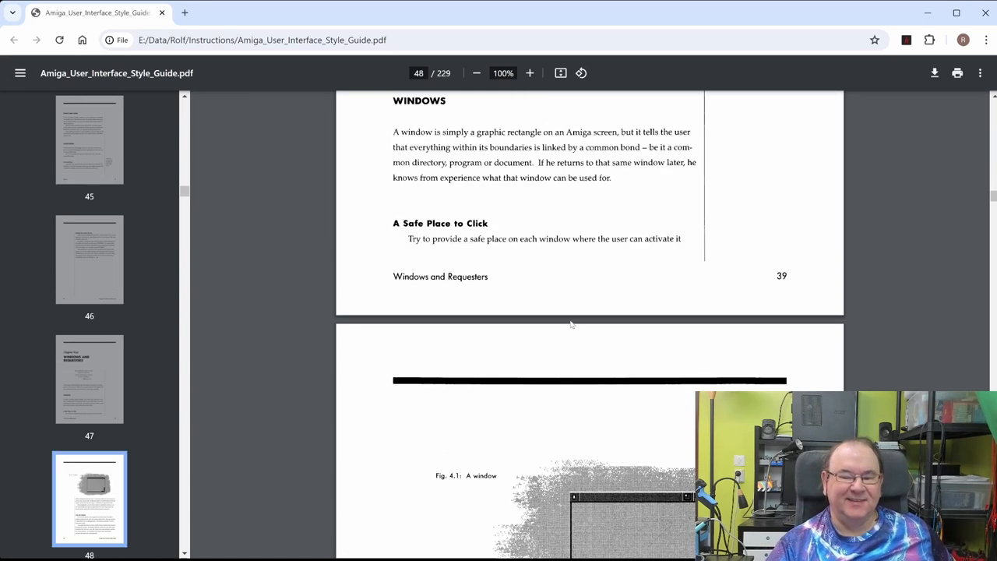
scroll(567, 331, "down", 3)
scroll(568, 333, "down", 3)
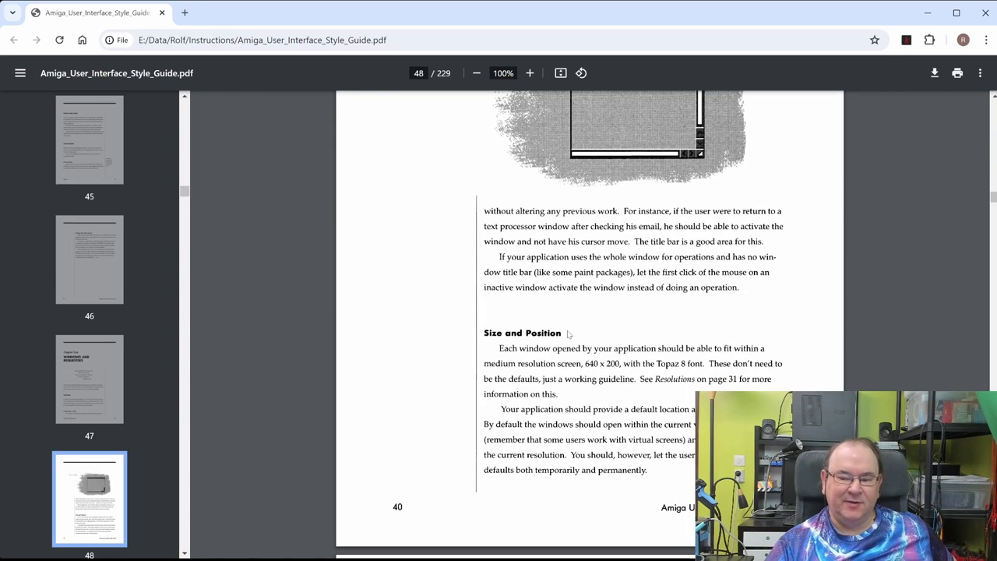
scroll(568, 334, "down", 5)
scroll(568, 334, "down", 3)
scroll(569, 334, "down", 3)
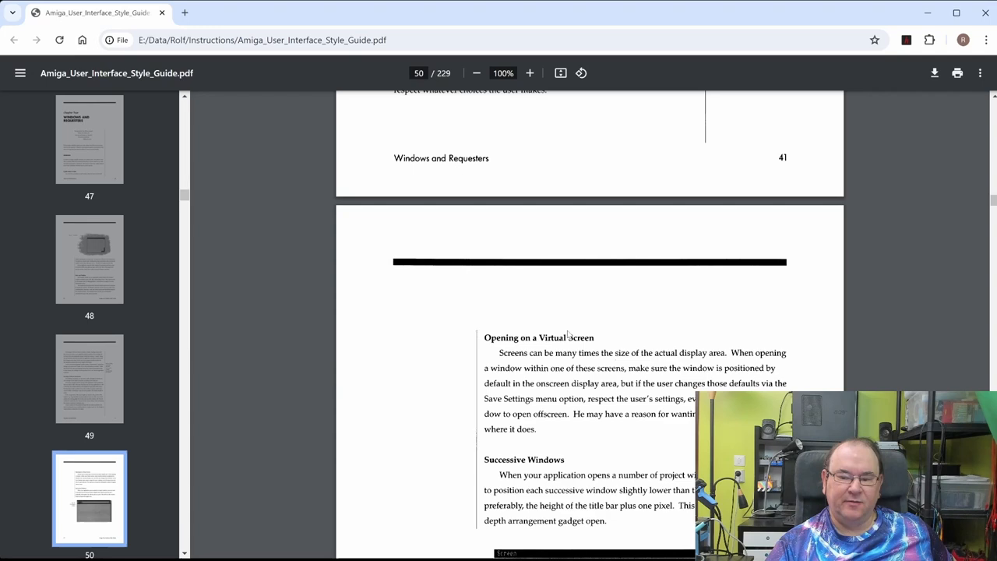
scroll(568, 334, "down", 4)
scroll(569, 334, "down", 3)
scroll(568, 334, "down", 2)
scroll(567, 334, "down", 3)
scroll(568, 334, "down", 3)
scroll(568, 333, "down", 5)
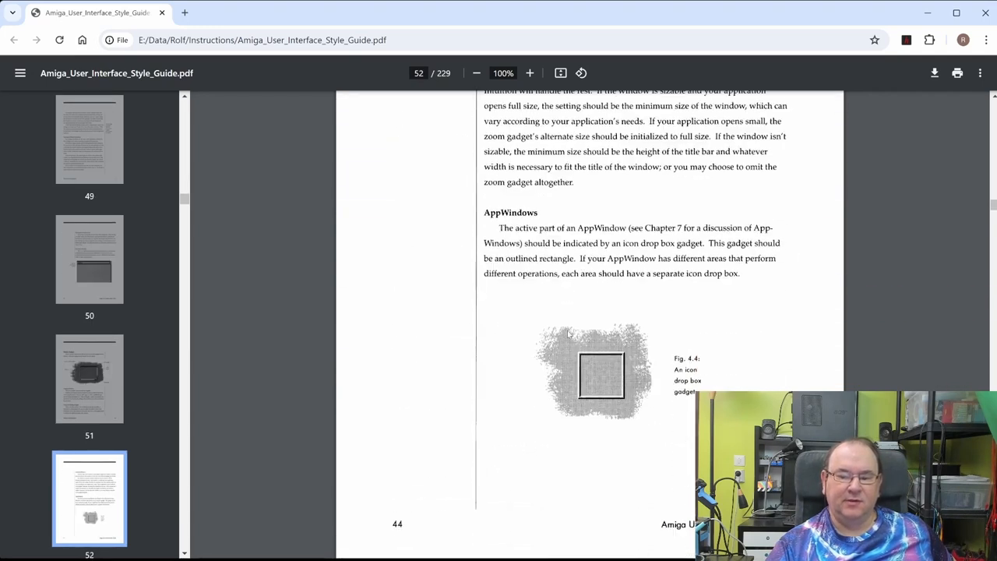
scroll(569, 333, "down", 1)
scroll(568, 333, "down", 3)
scroll(568, 333, "down", 5)
scroll(569, 333, "down", 3)
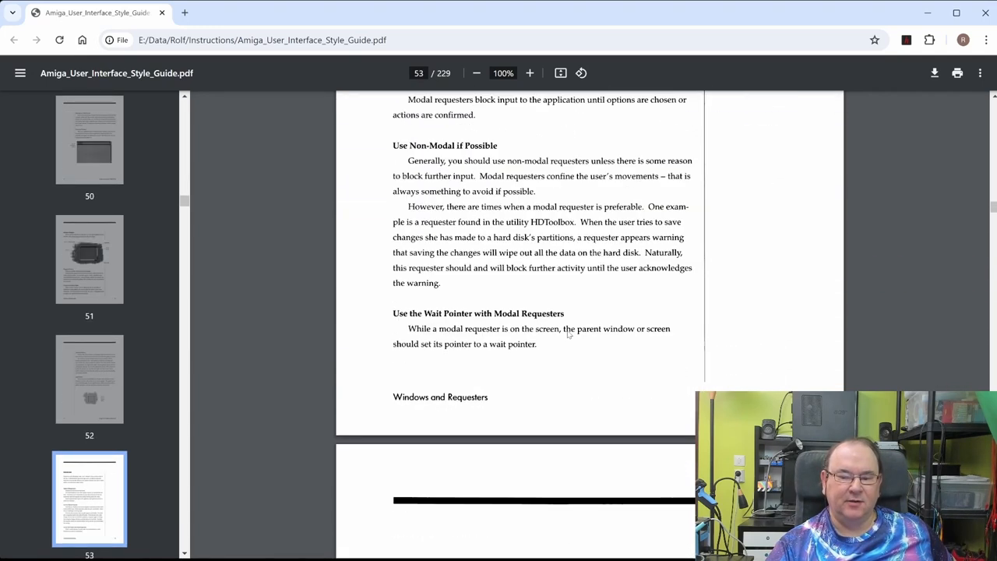
scroll(569, 333, "down", 5)
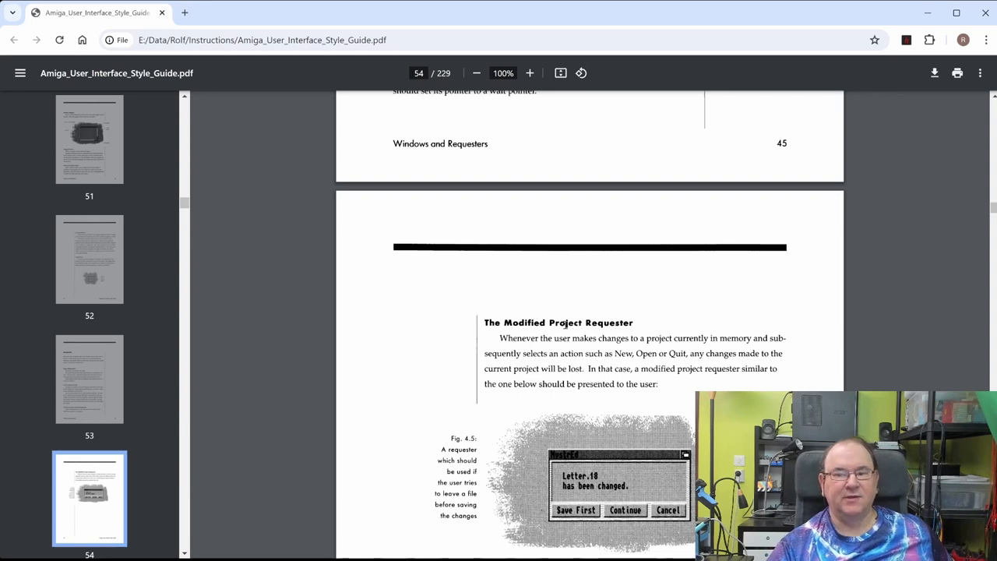
scroll(567, 323, "down", 5)
scroll(568, 323, "down", 6)
scroll(569, 323, "down", 5)
scroll(569, 323, "down", 4)
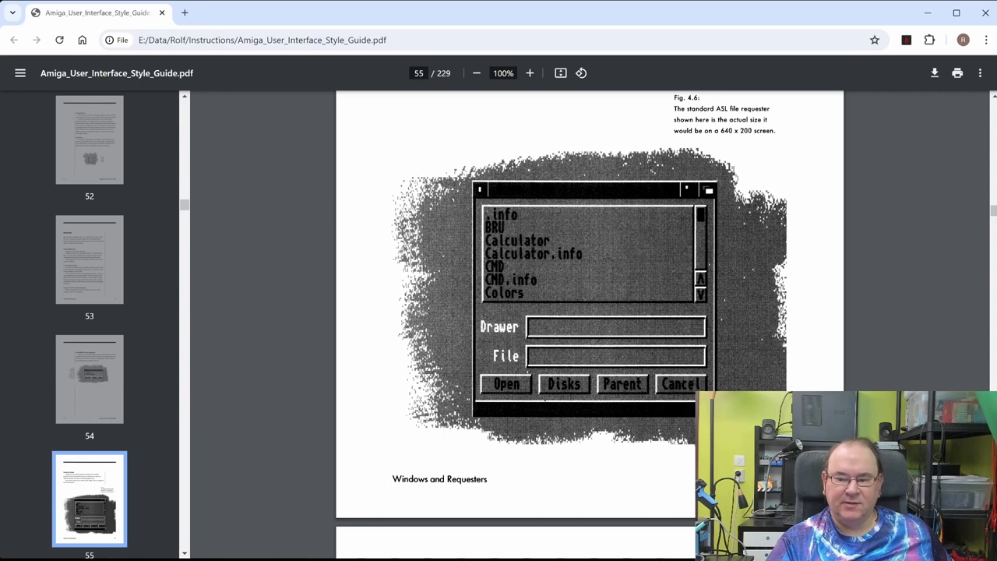
scroll(739, 381, "down", 4)
scroll(739, 381, "down", 4)
scroll(739, 381, "down", 5)
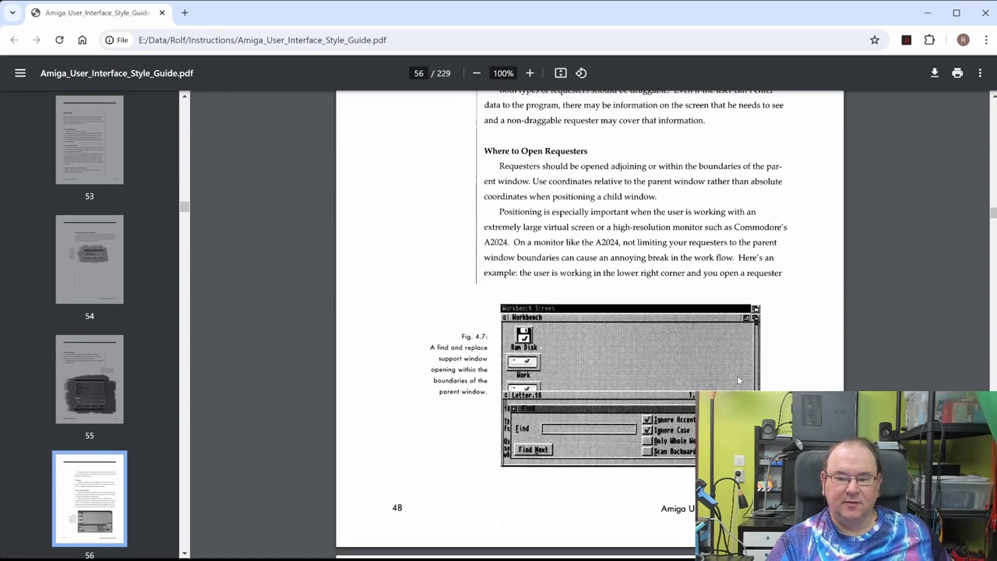
scroll(739, 381, "down", 4)
scroll(739, 381, "down", 1)
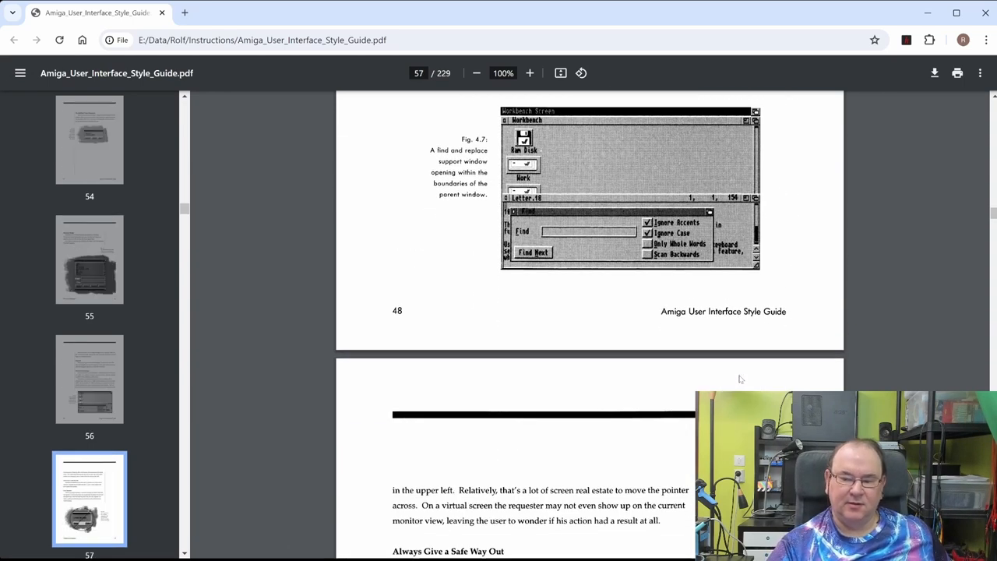
scroll(739, 381, "down", 5)
scroll(739, 381, "down", 4)
scroll(741, 380, "down", 1)
scroll(740, 380, "down", 5)
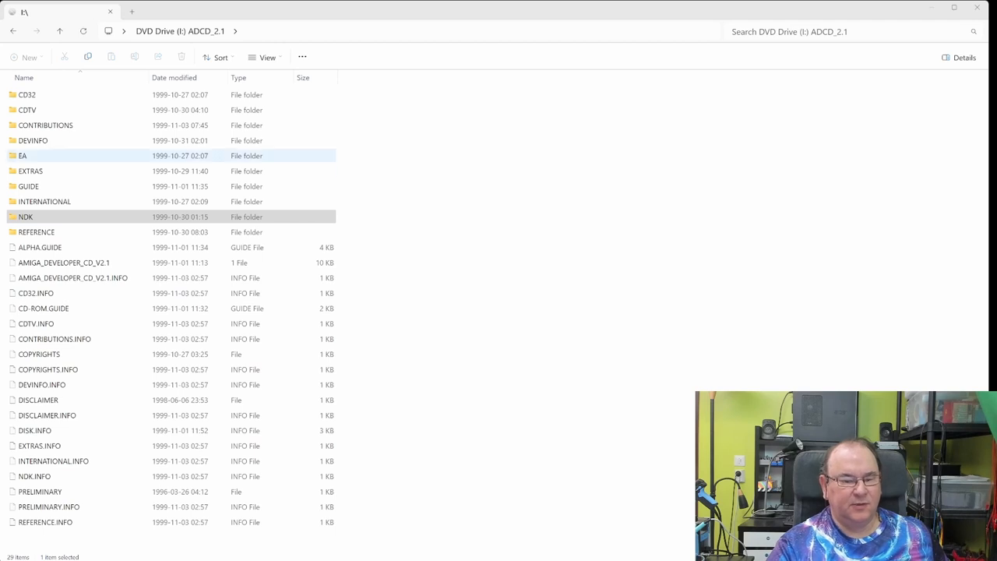
Browse into the NDK folder and then the NDK_3.5 folder on the Developer CD.
left_click(78, 217)
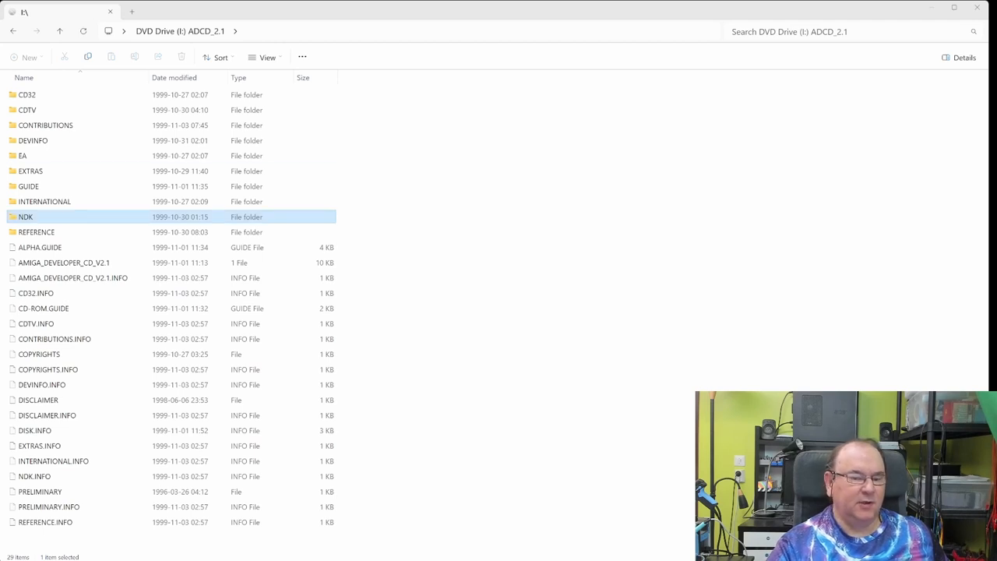
double_click(44, 219)
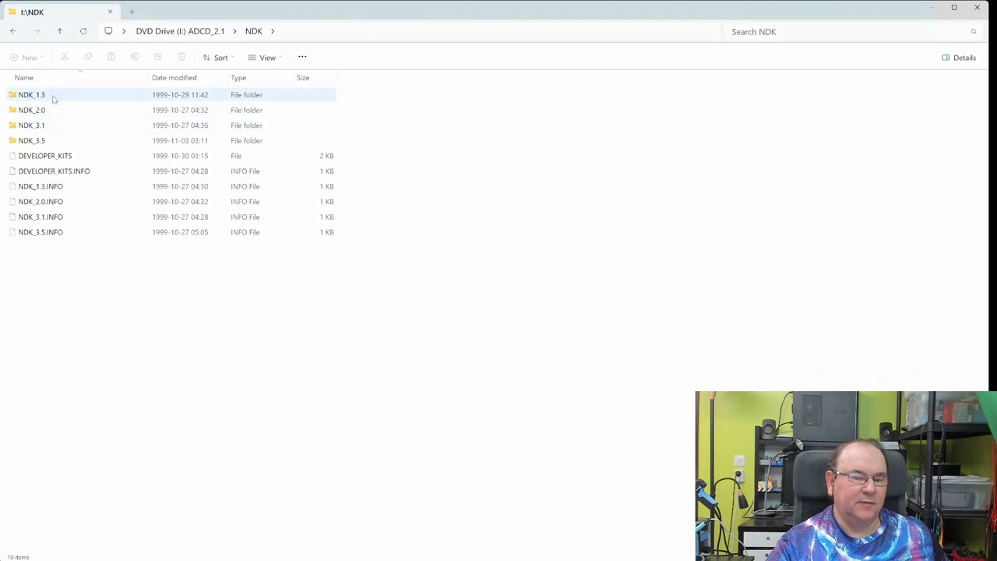
double_click(35, 141)
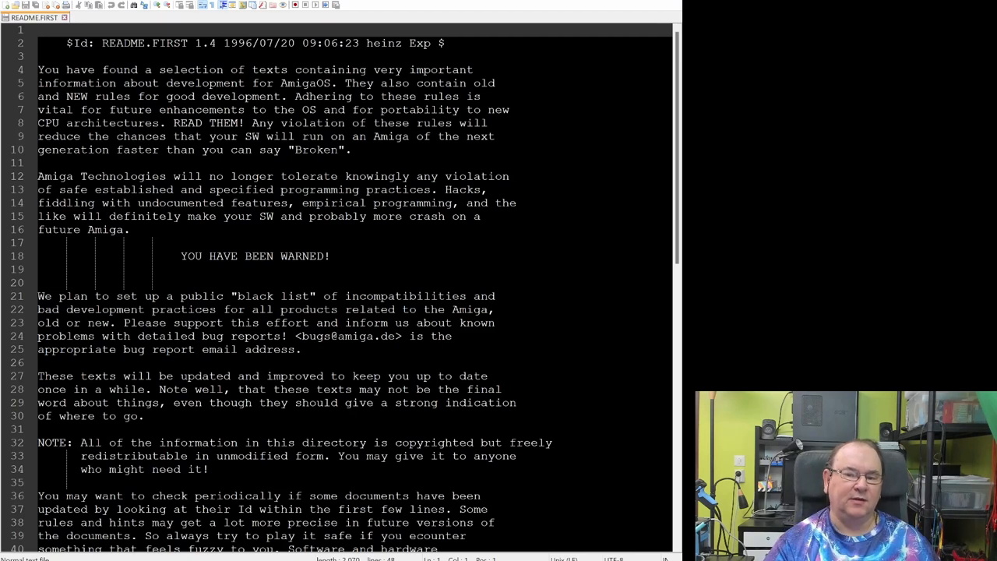
Highlight the revision date 1996/07/20 in README.FIRST's Id line.
left_click_drag(223, 43, 295, 43)
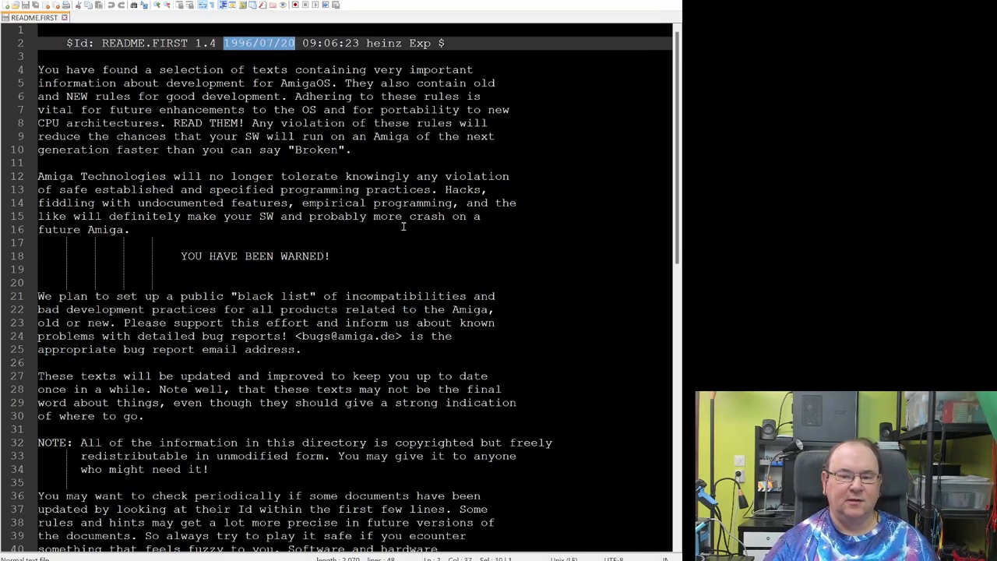